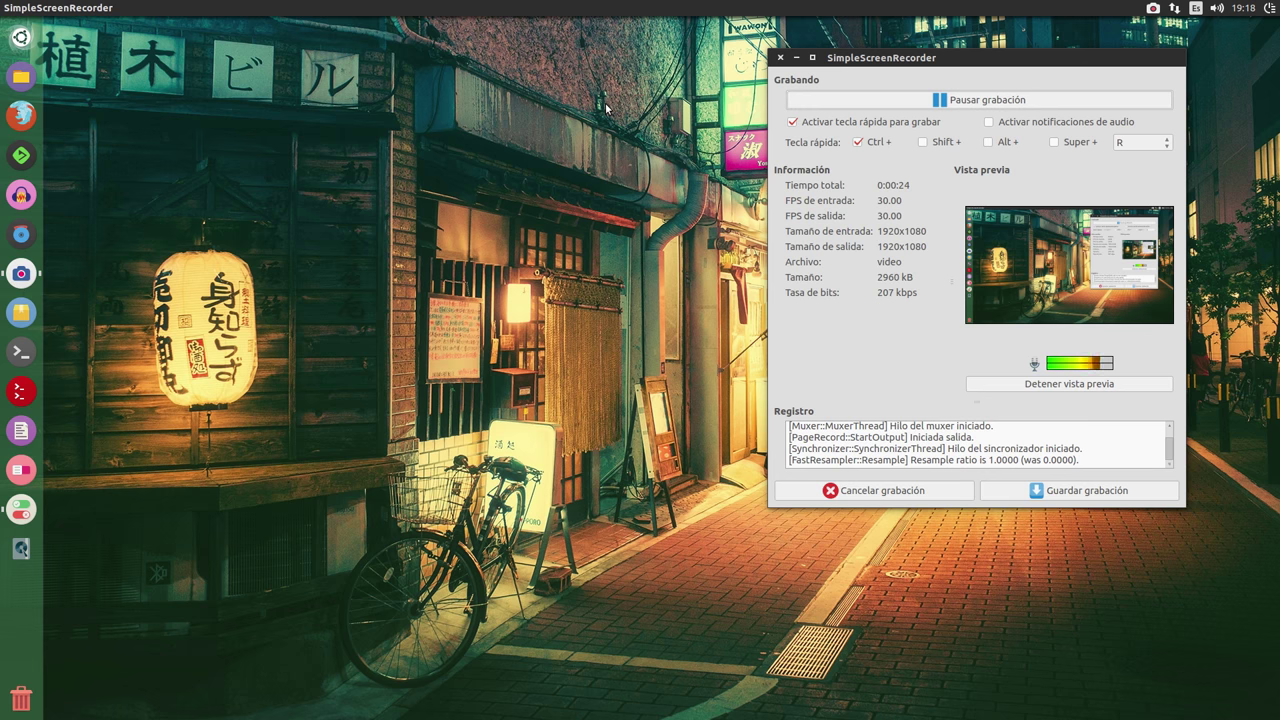
Minimize the screen recorder, switch to Firefox showing the Google home page, and move its window up near the screen's upper edge
click(799, 58)
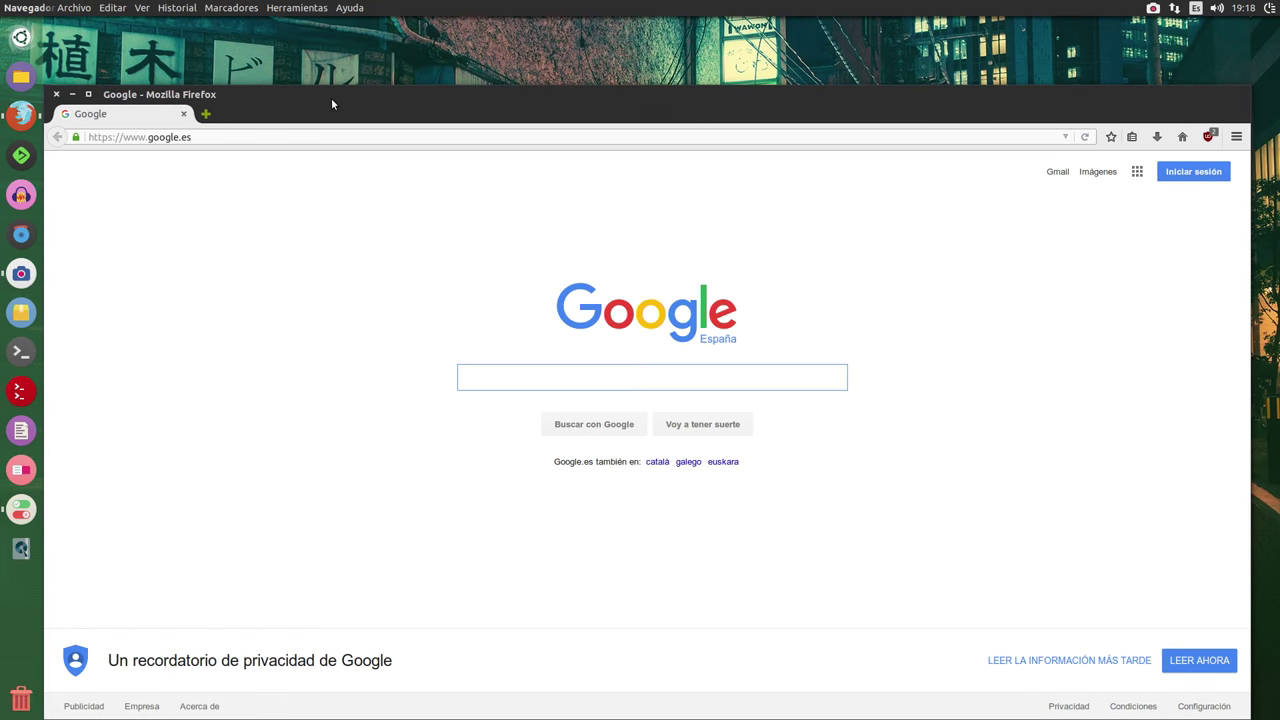
drag(331, 92, 331, 49)
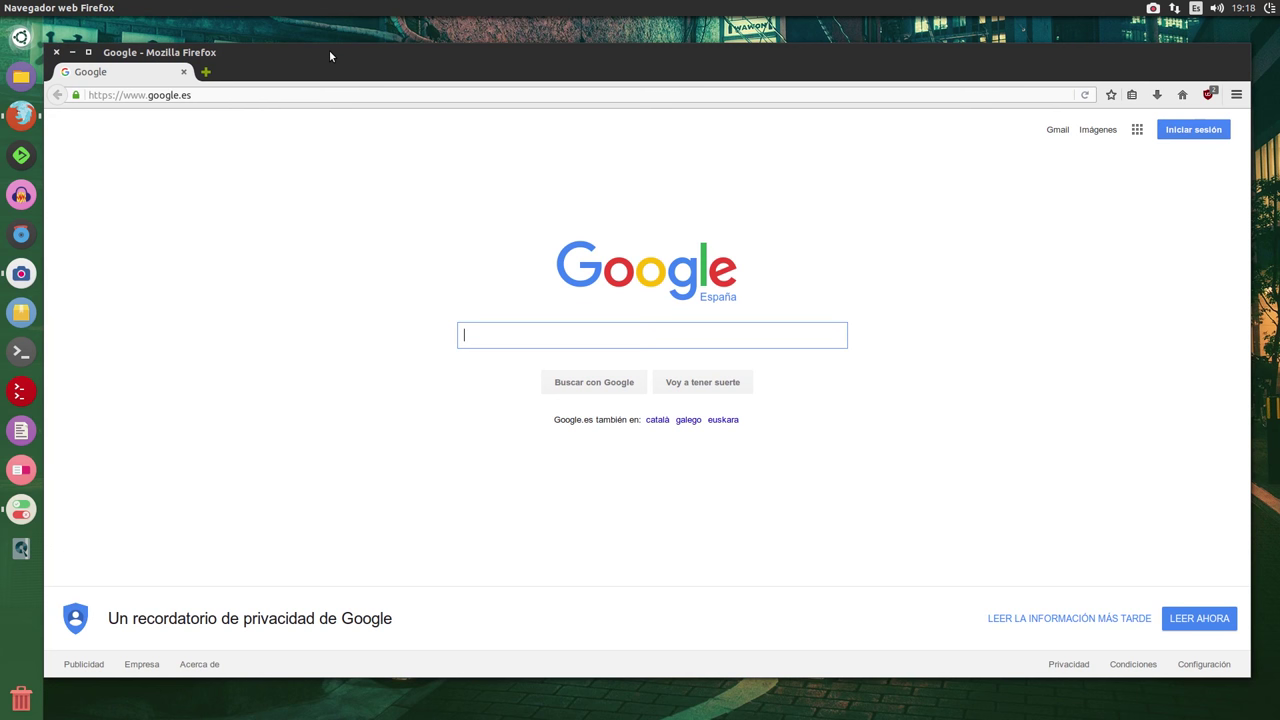
drag(563, 53, 563, 36)
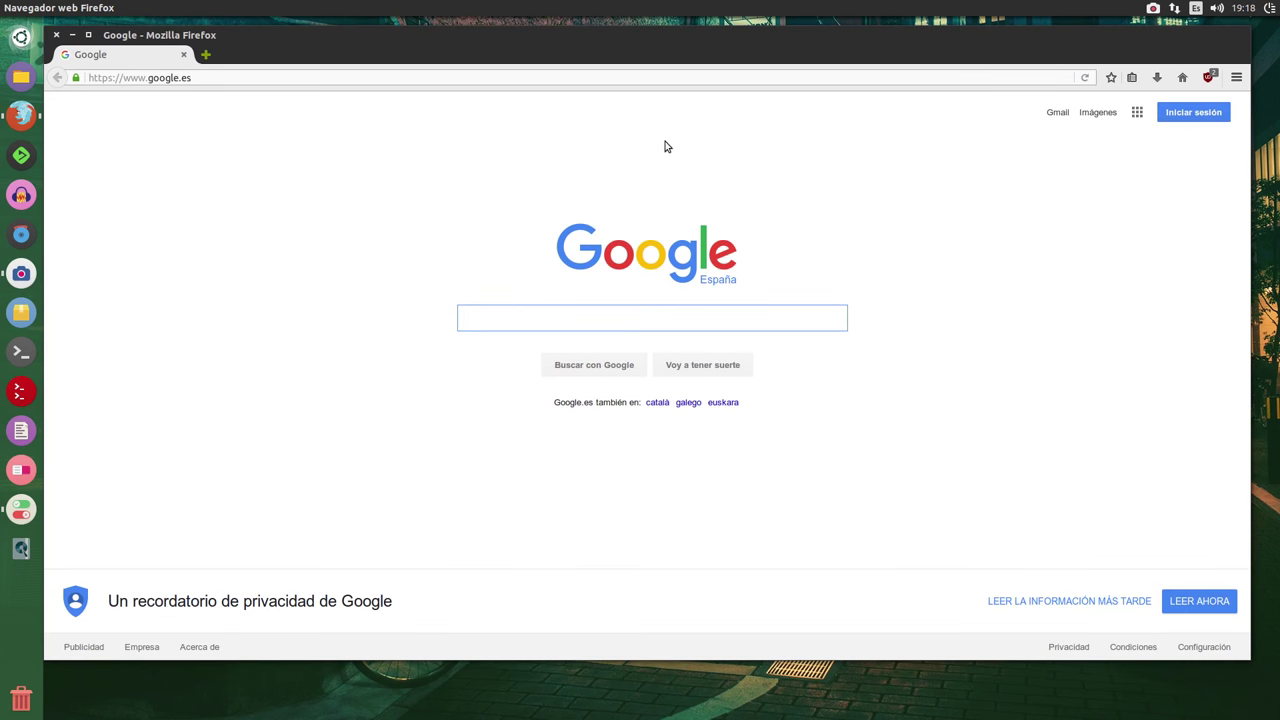
Go to the Google Chrome download page through Google's full product list
click(1137, 113)
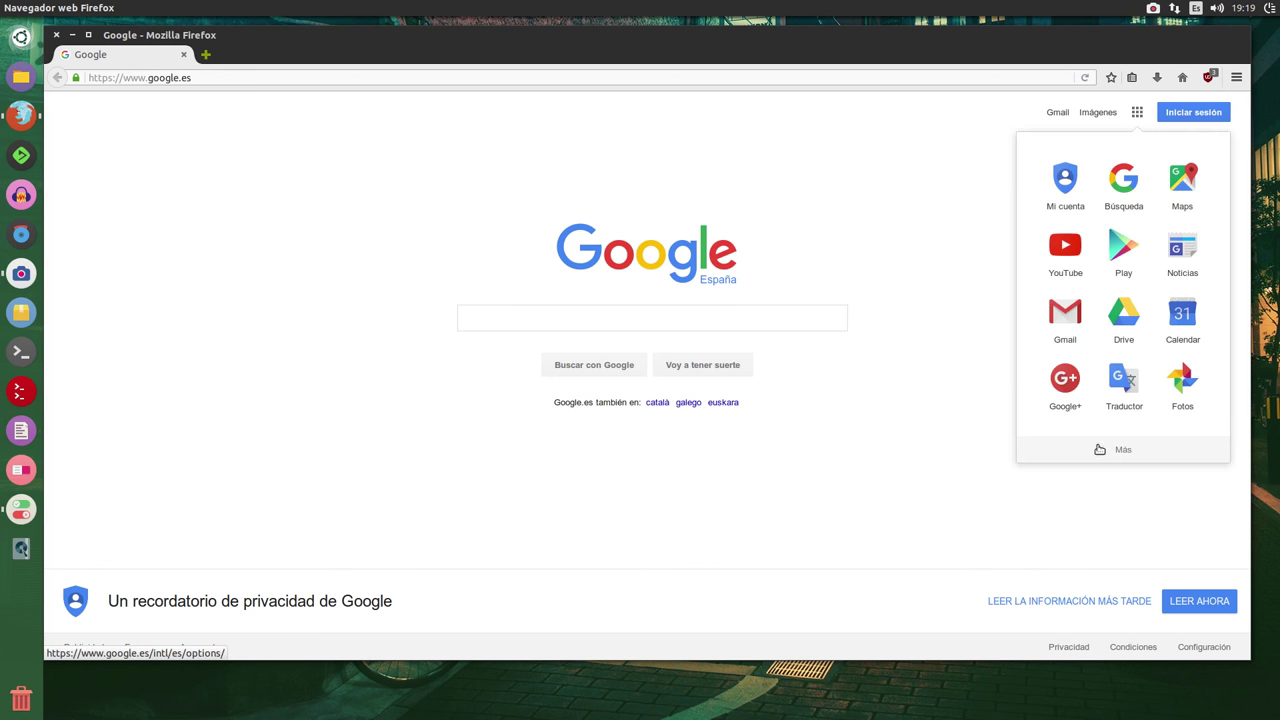
click(1134, 451)
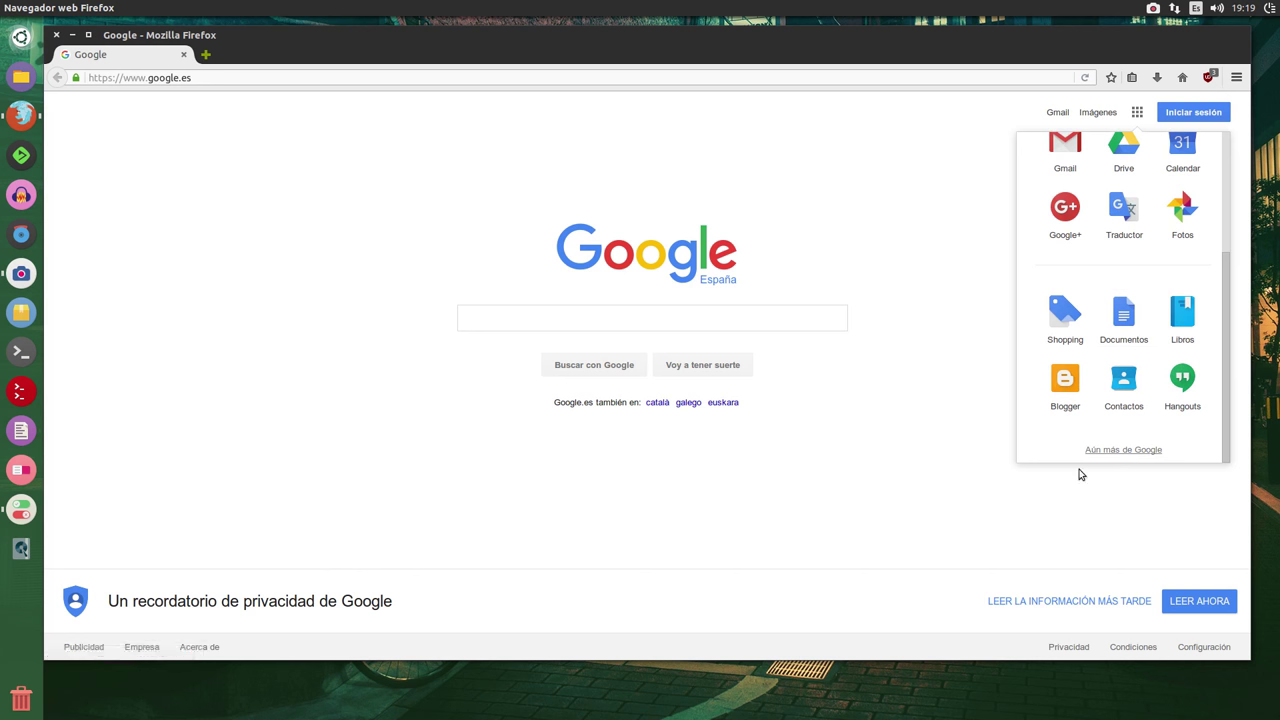
click(1143, 449)
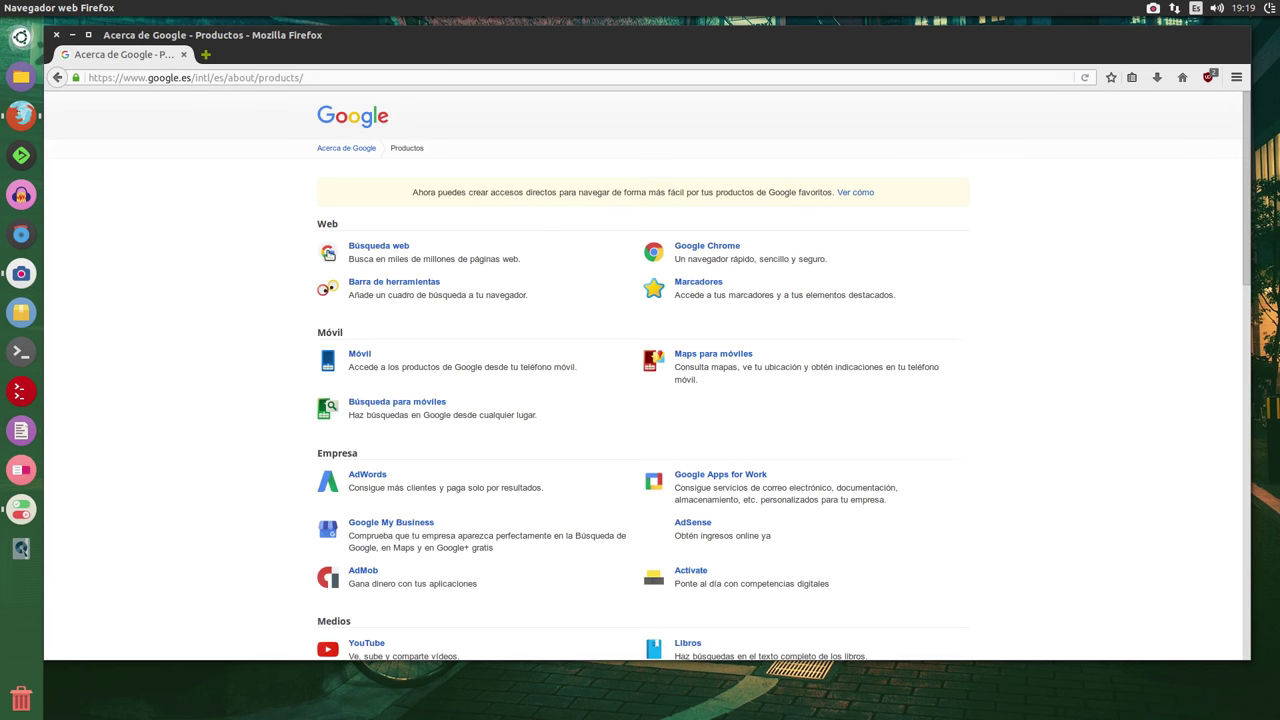
click(676, 247)
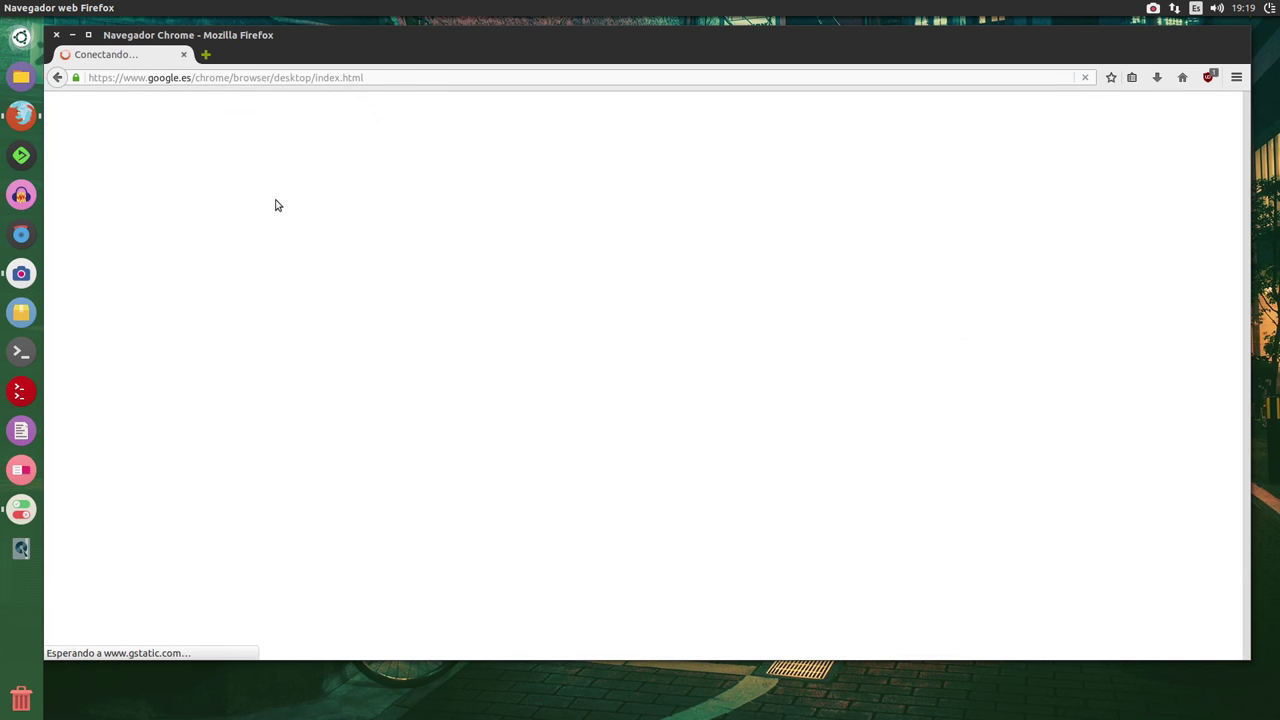
scroll(230, 230, down, 1)
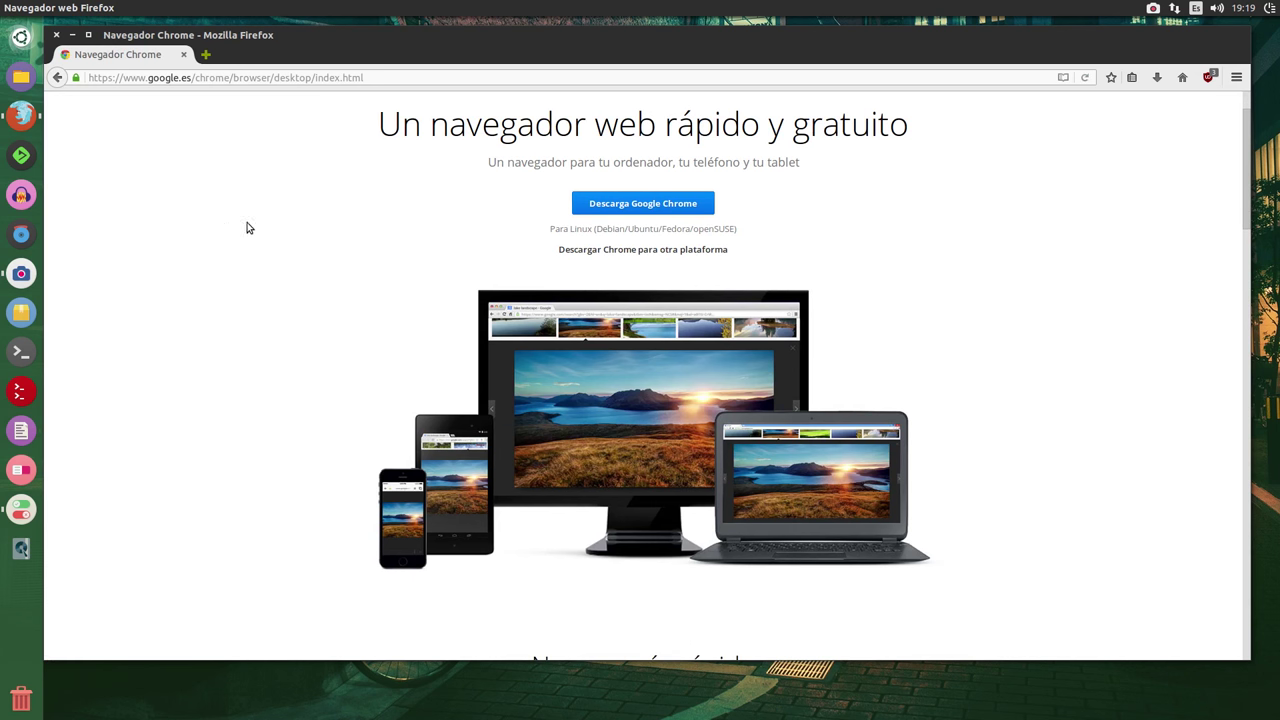
scroll(546, 252, up, 1)
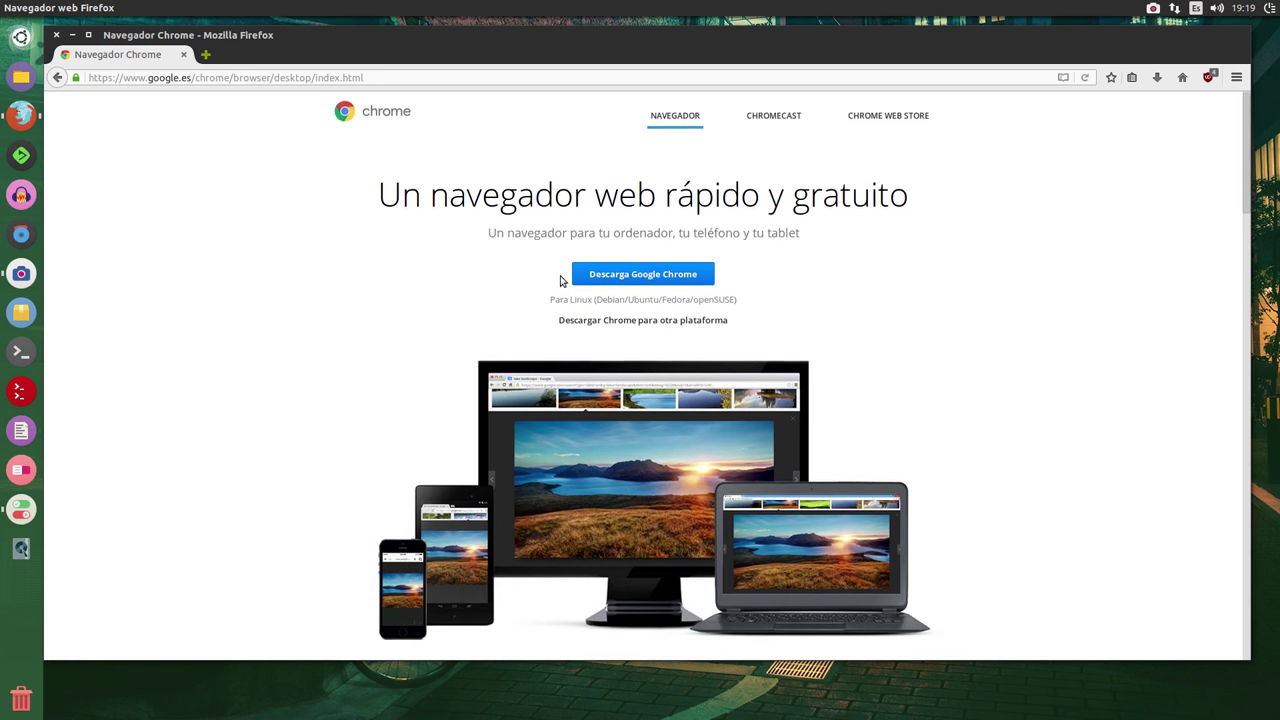
Download the 64 bit .deb package of Google Chrome for Debian/Ubuntu, accepting the terms and saving the file to disk
click(636, 287)
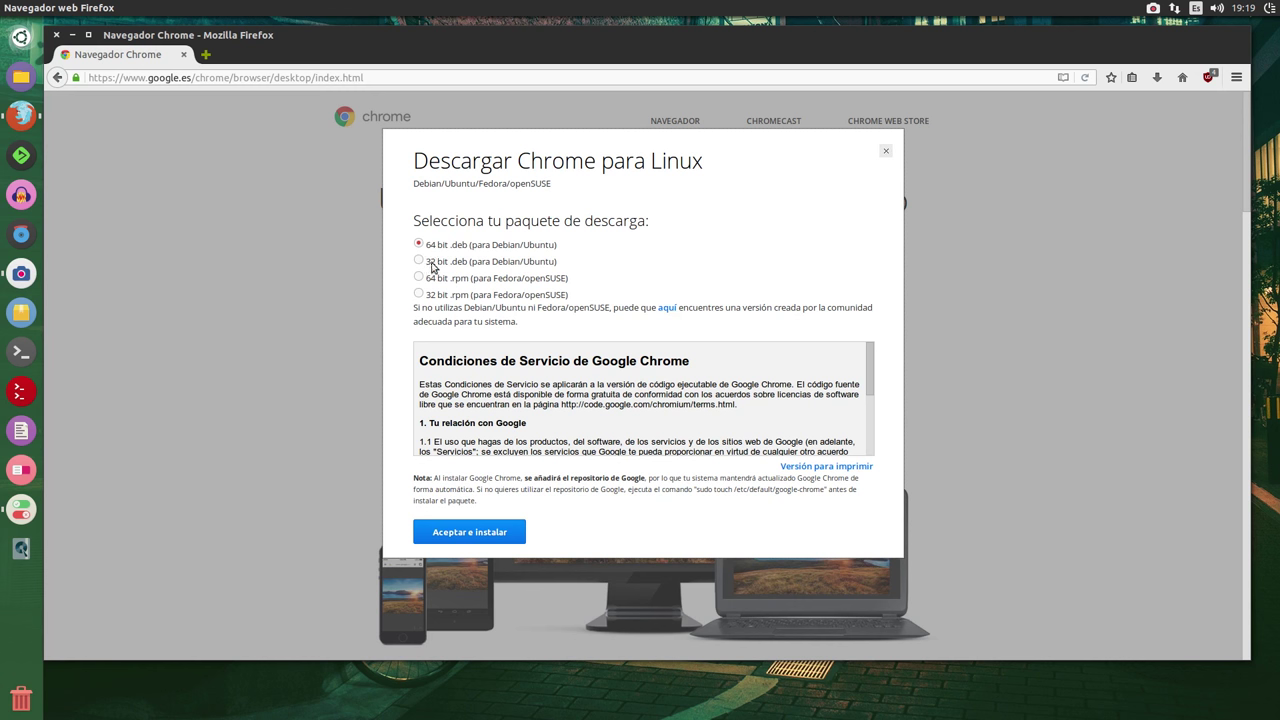
click(466, 533)
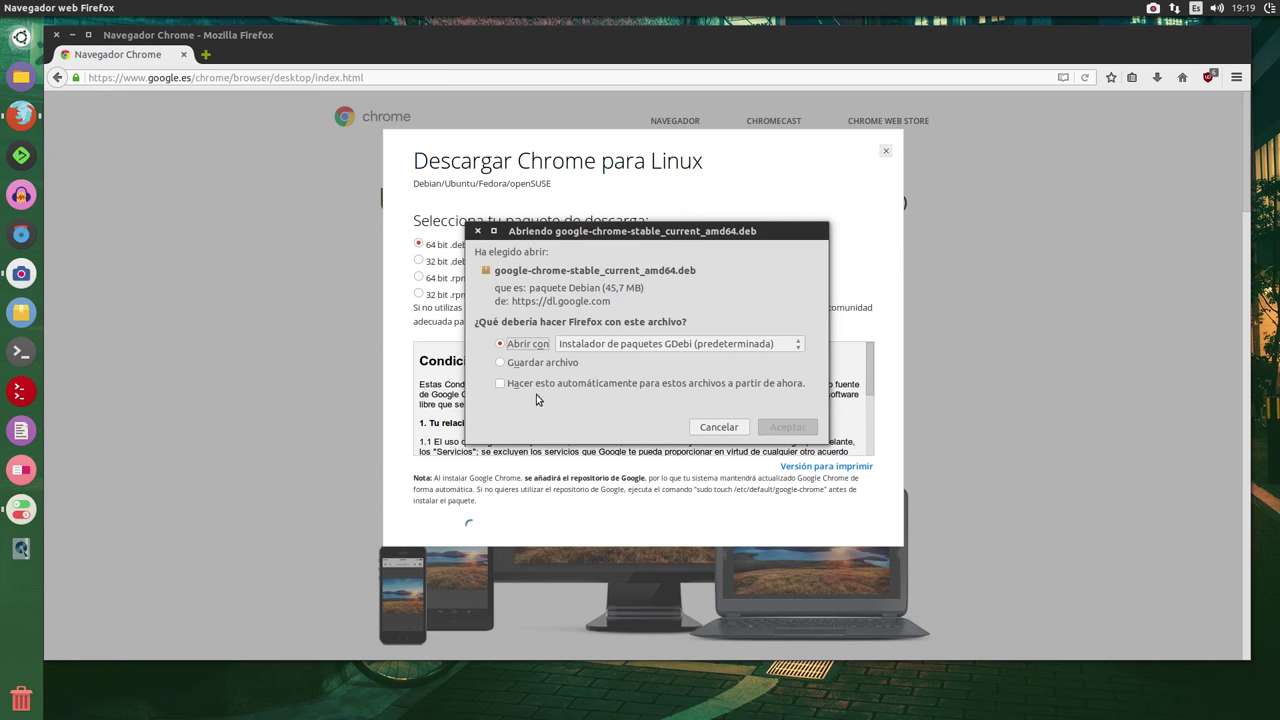
click(524, 363)
click(786, 427)
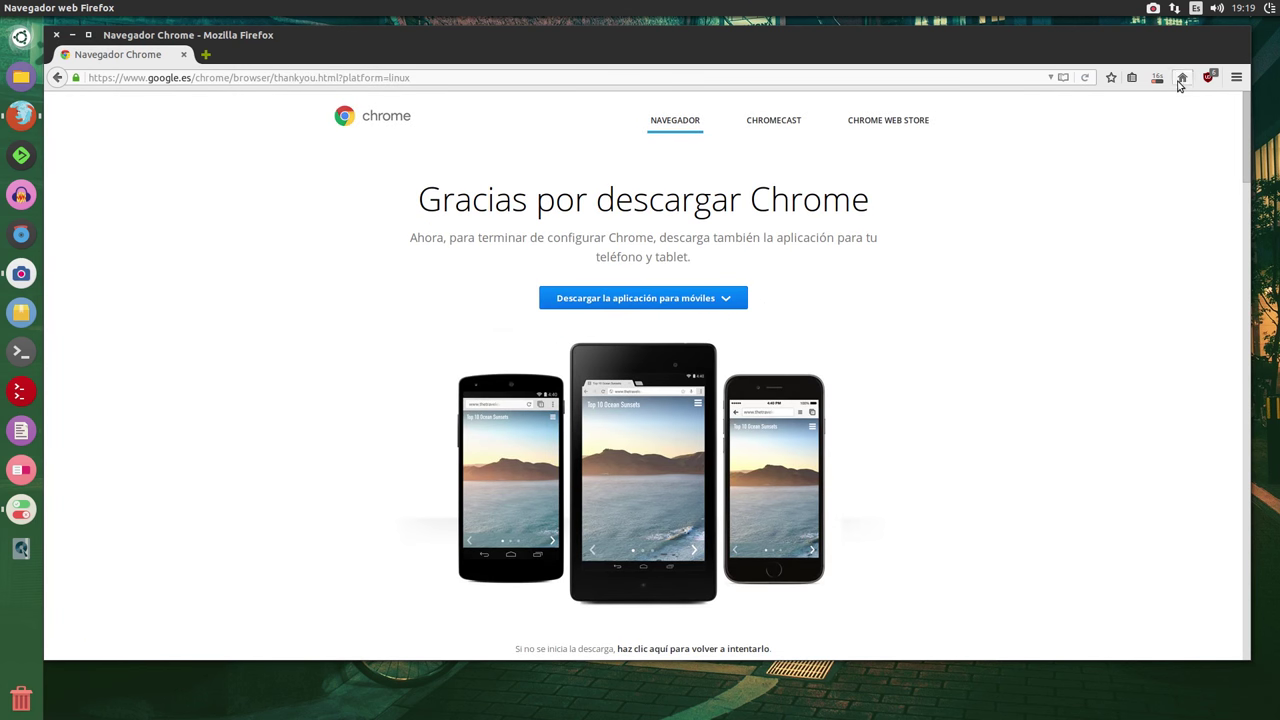
Return to the browser's home page and search Google for "google talk plugin"
click(1182, 77)
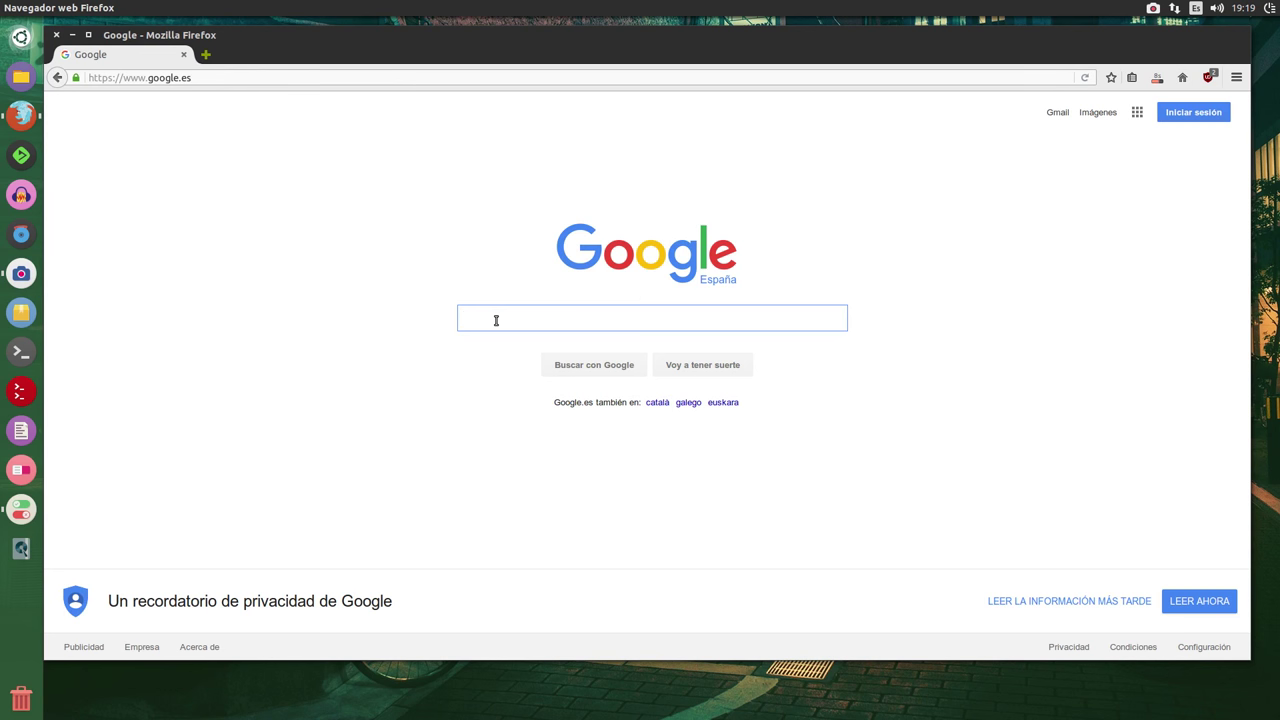
text(google)
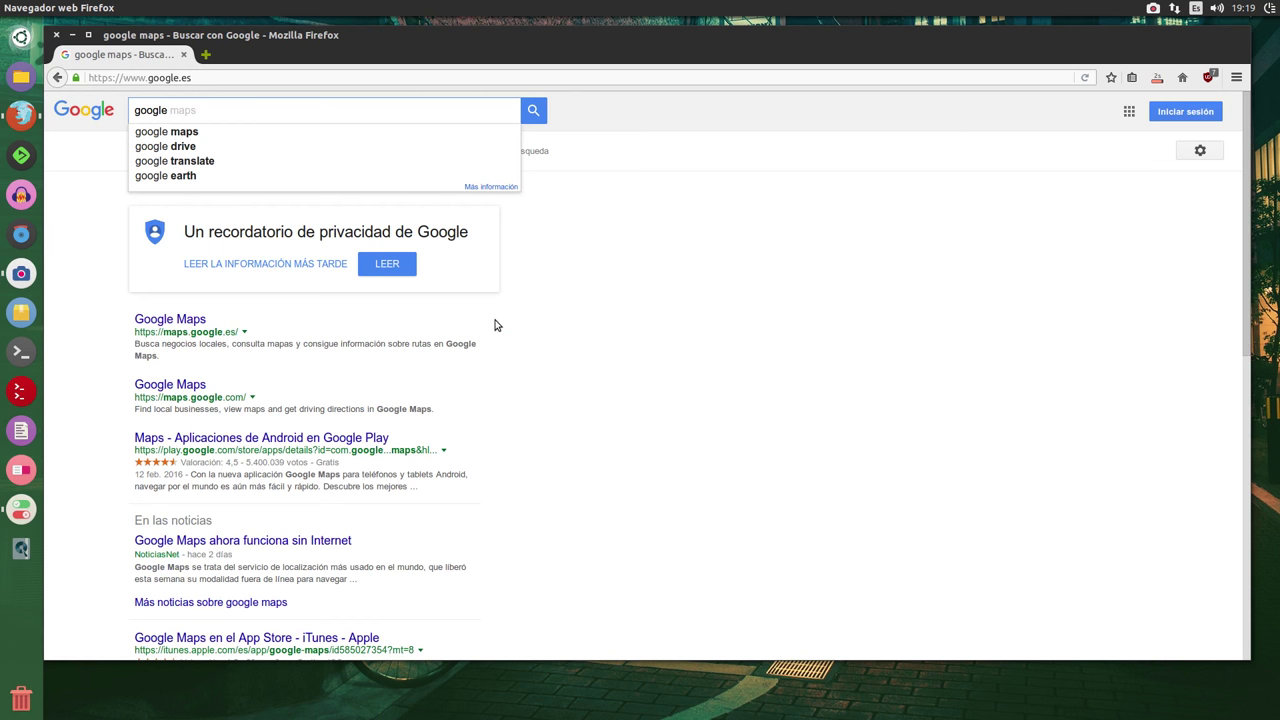
text(talk p)
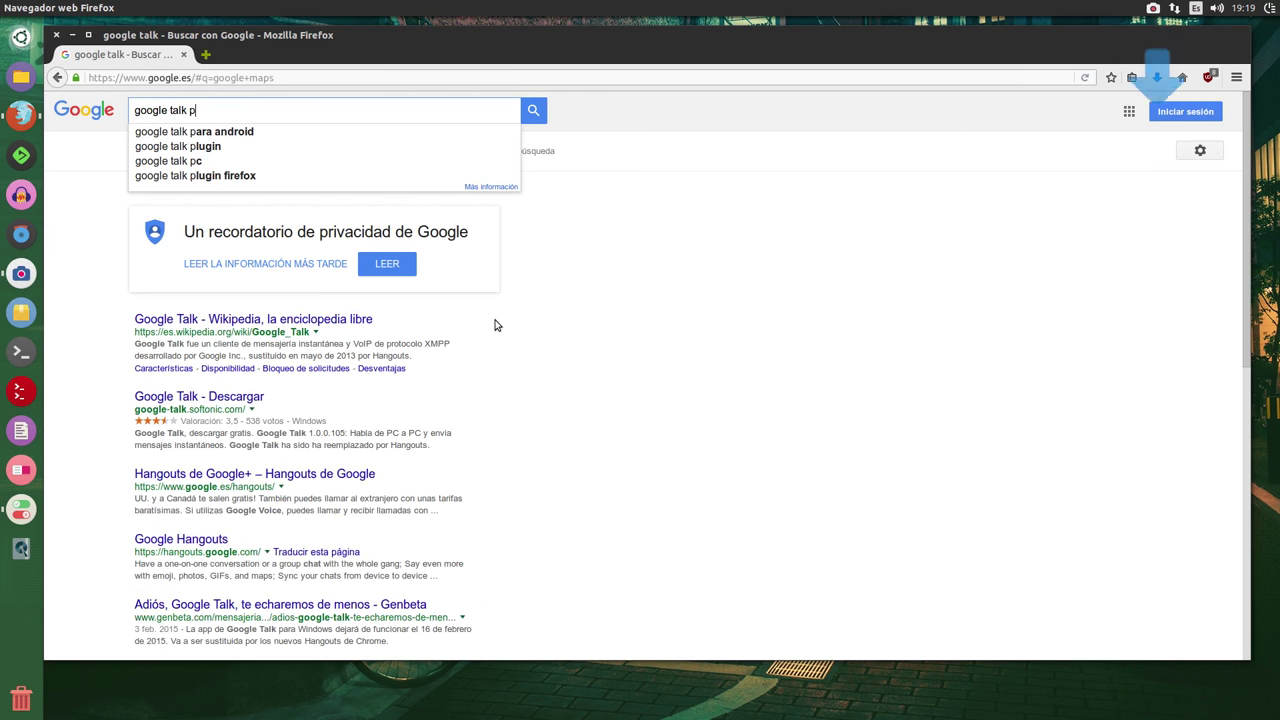
text(lugin)
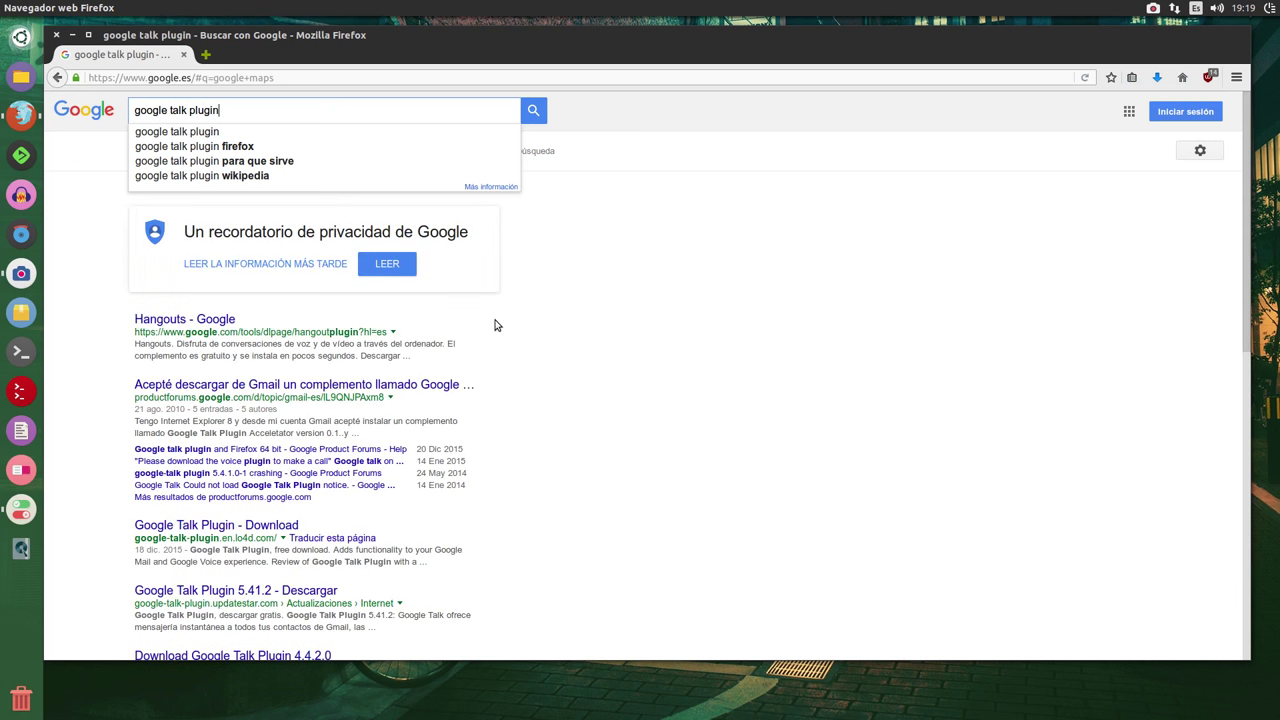
key(Return)
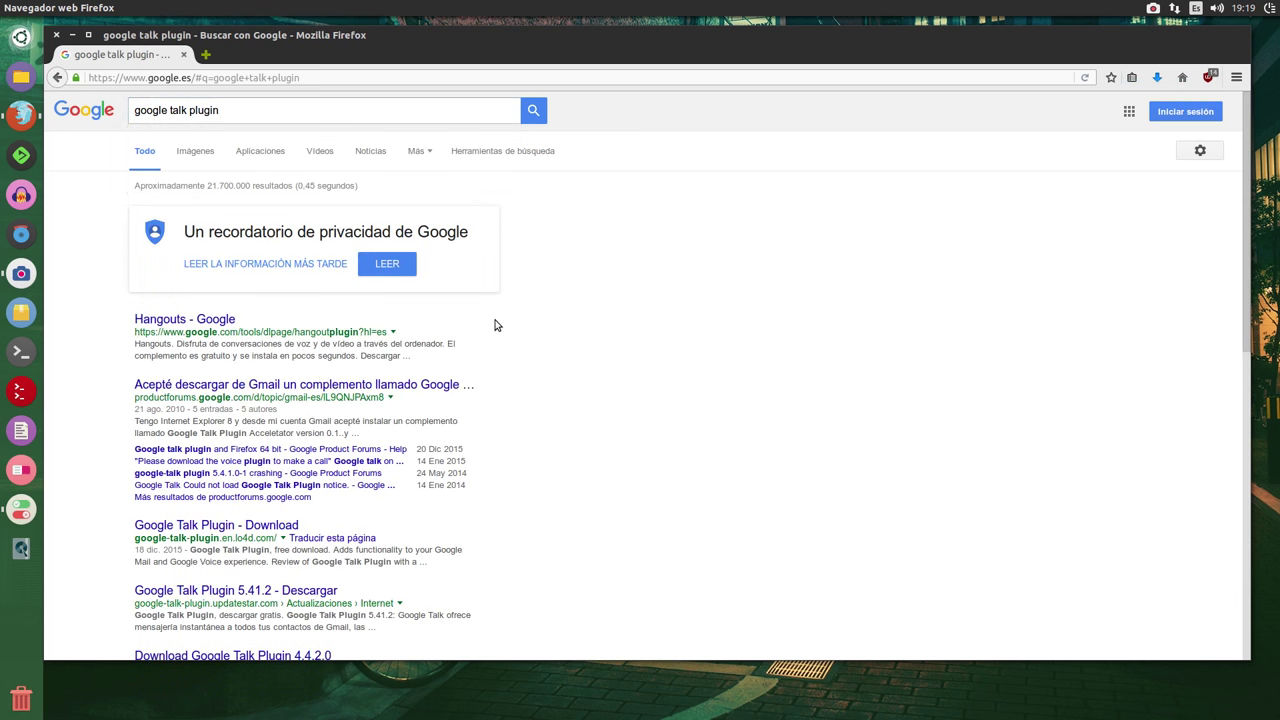
Open the Hangouts - Google result and download the 64-bit .deb plugin package for Debian/Ubuntu, saving the file
click(167, 319)
click(815, 197)
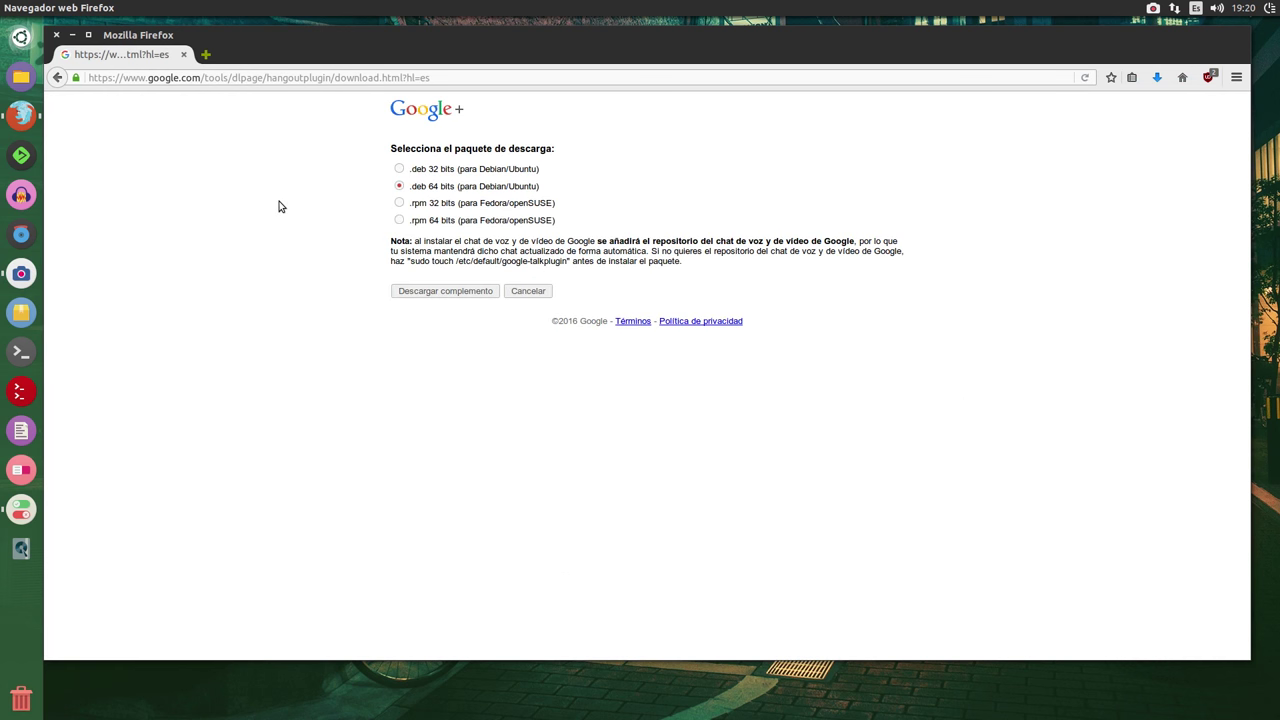
click(429, 291)
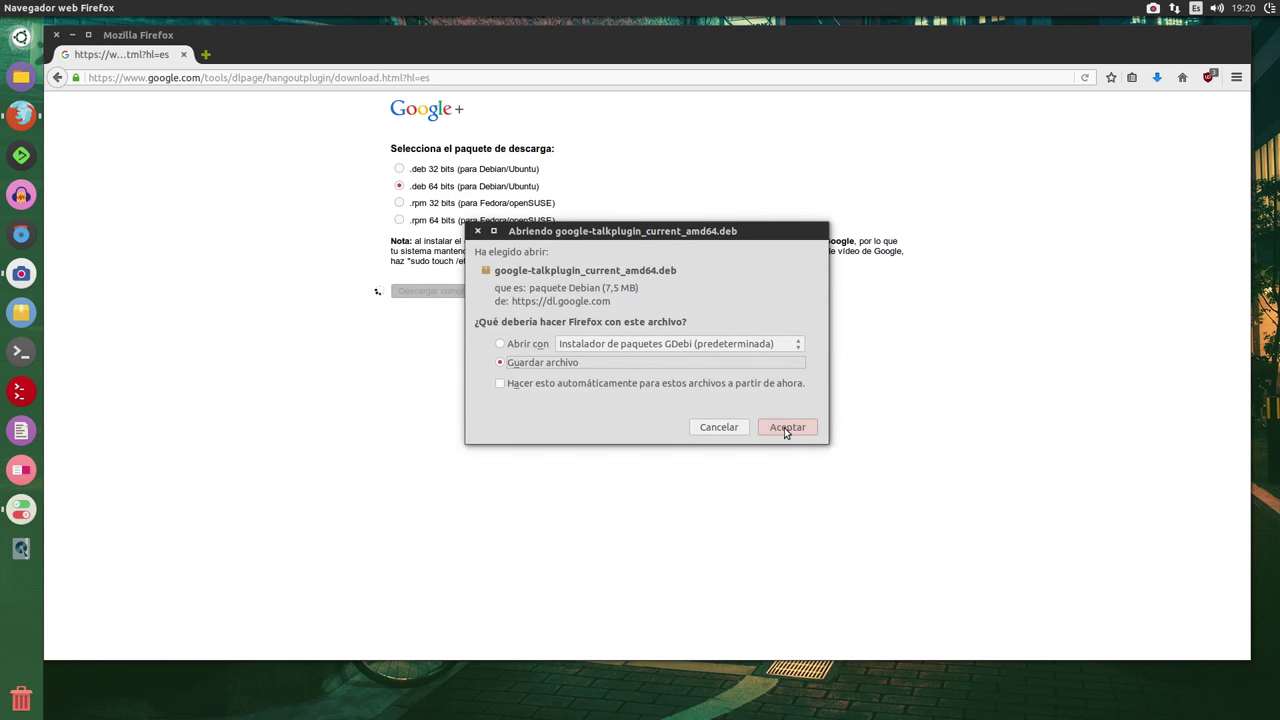
click(787, 427)
Check the recent downloads for the two .deb packages and minimize Firefox
click(1158, 80)
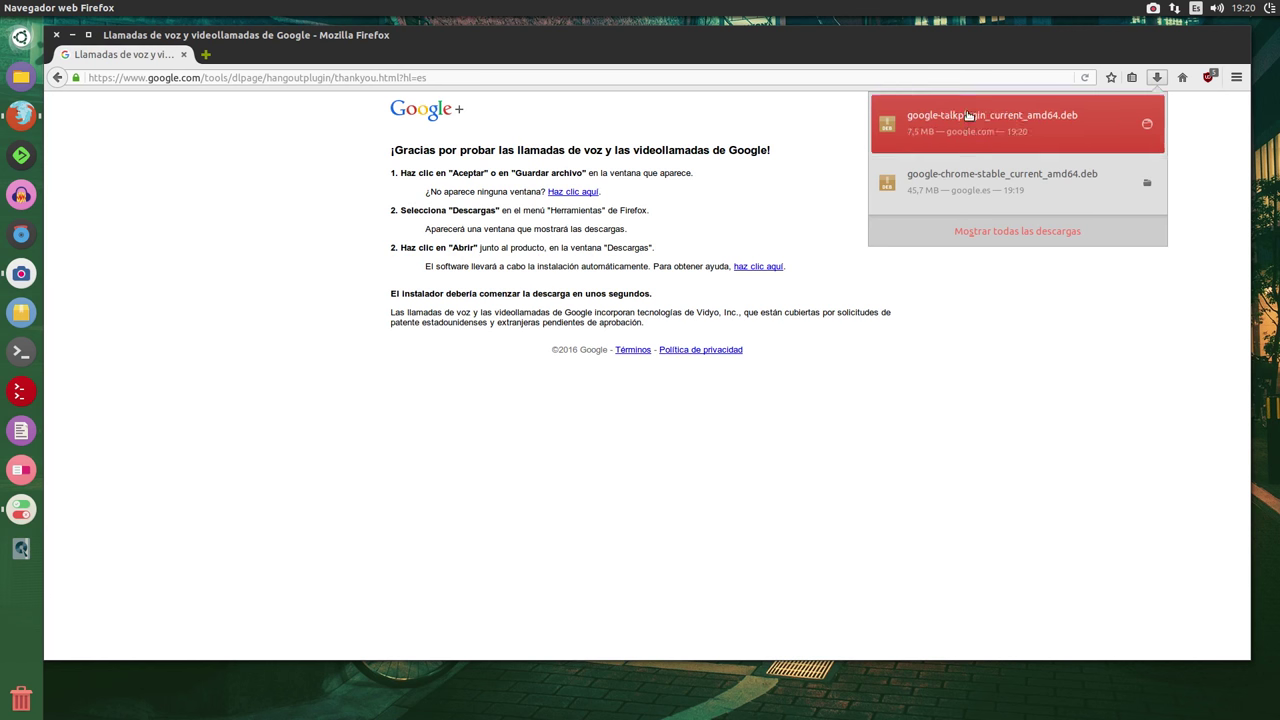
click(198, 200)
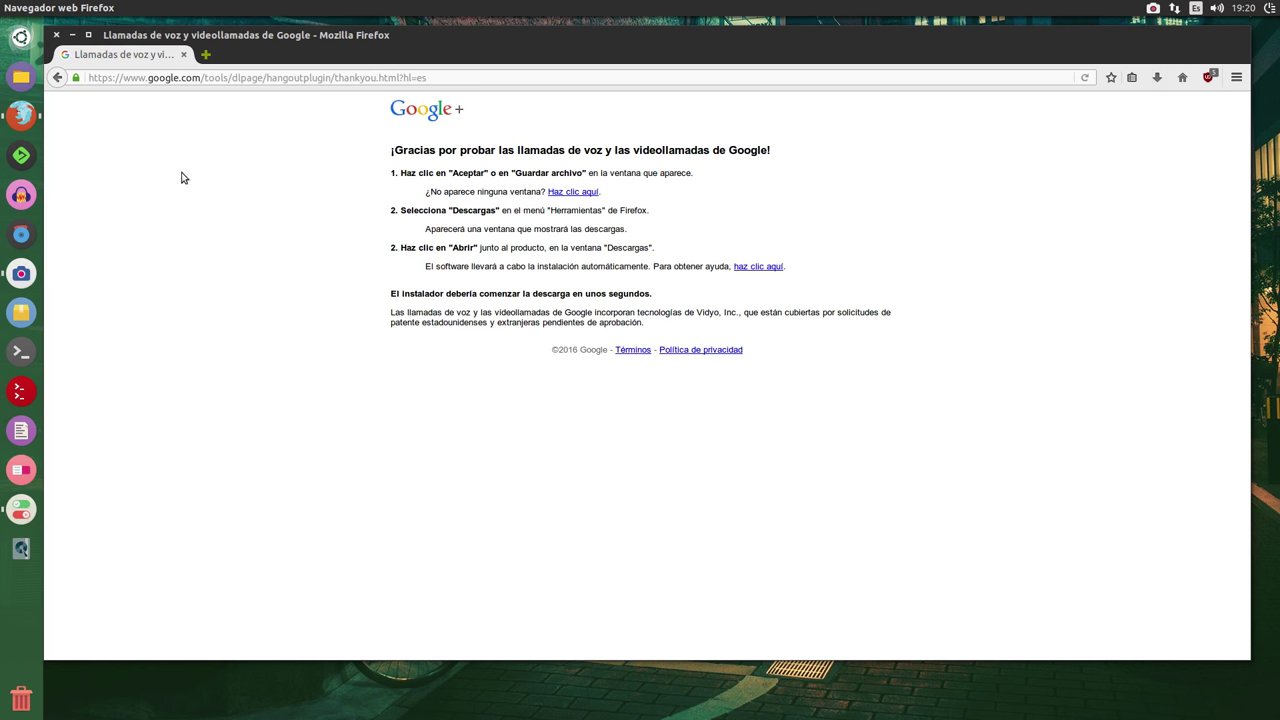
click(74, 35)
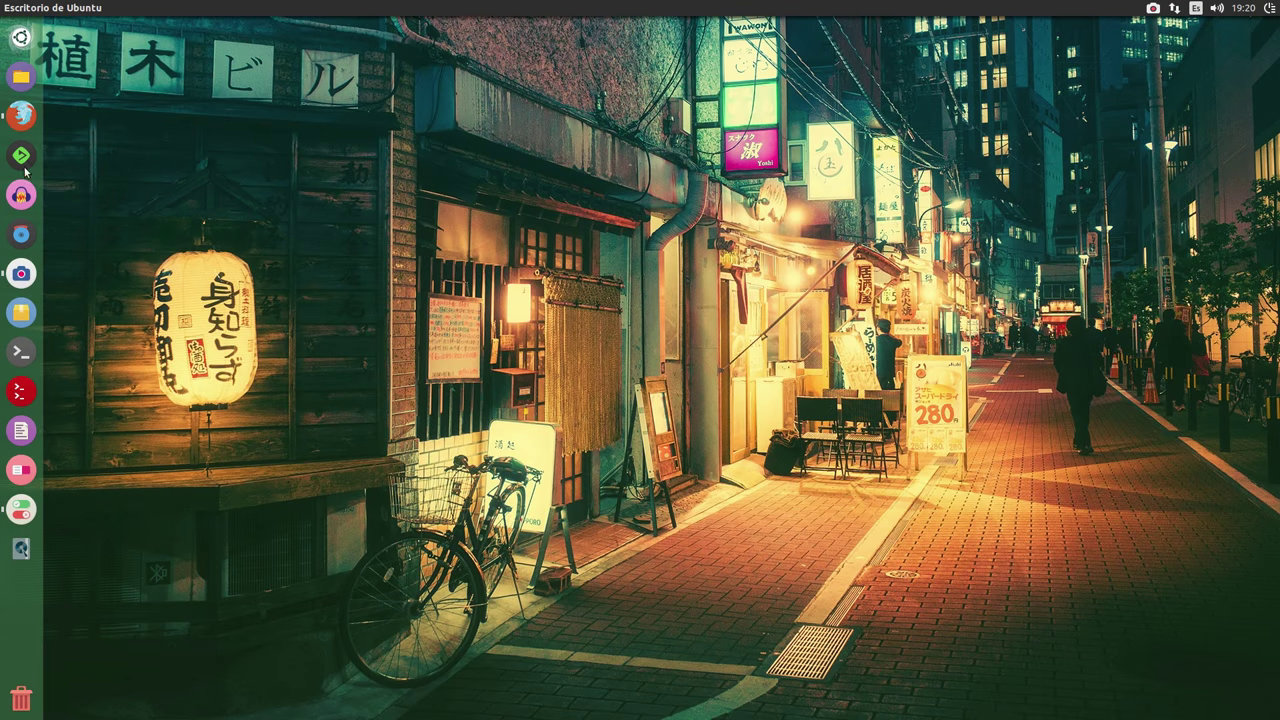
Open the Descargas folder in the file manager, move its window up, and select google-chrome-stable_current_amd64.deb
click(21, 76)
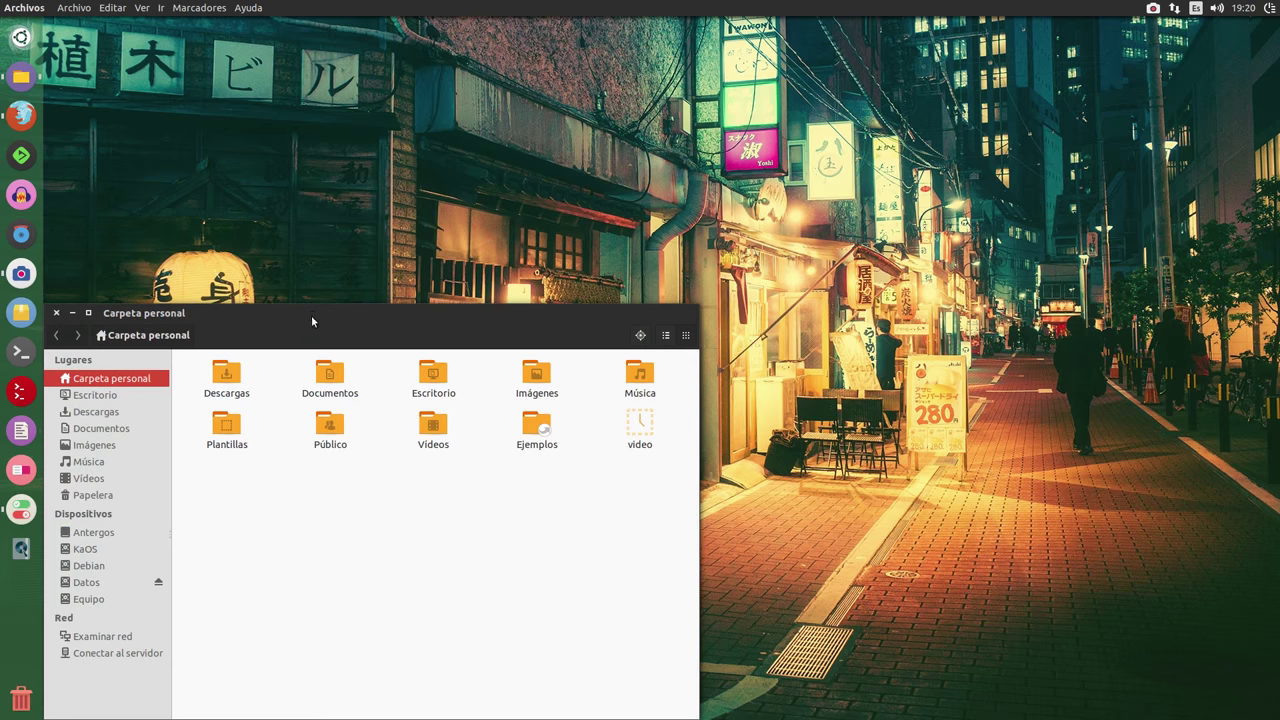
drag(311, 320, 578, 174)
double_click(491, 226)
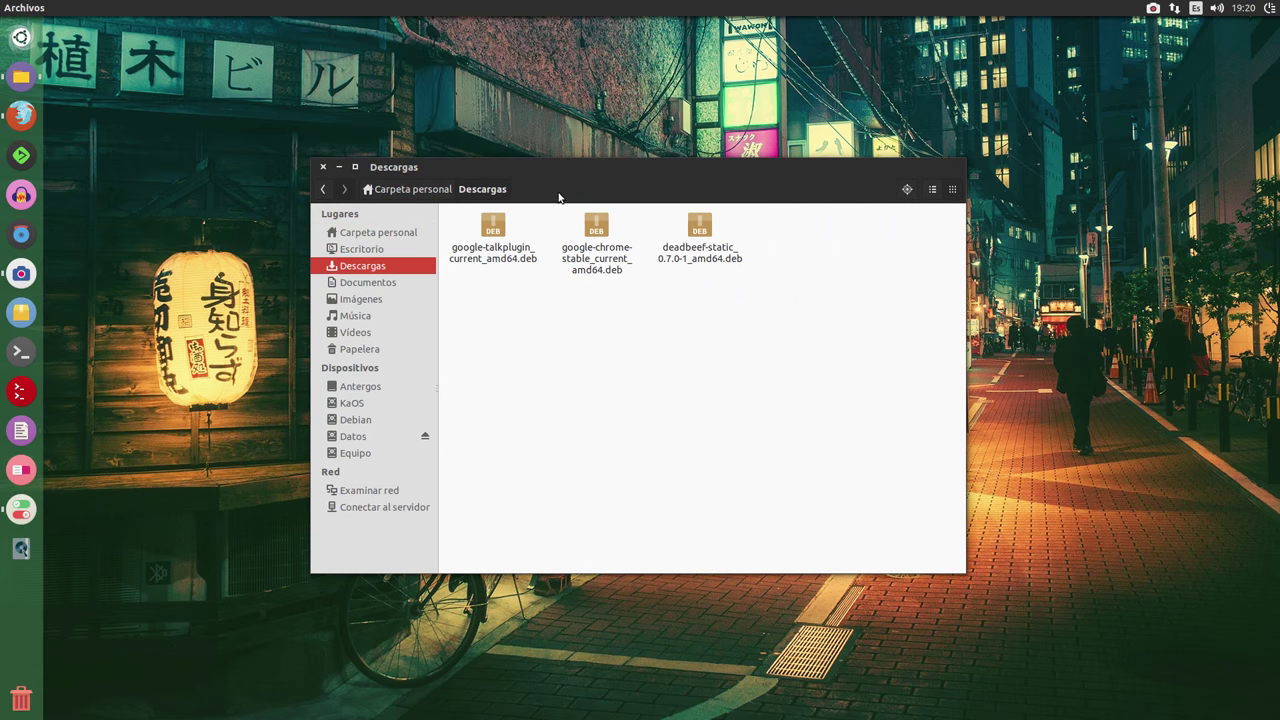
drag(533, 168, 434, 38)
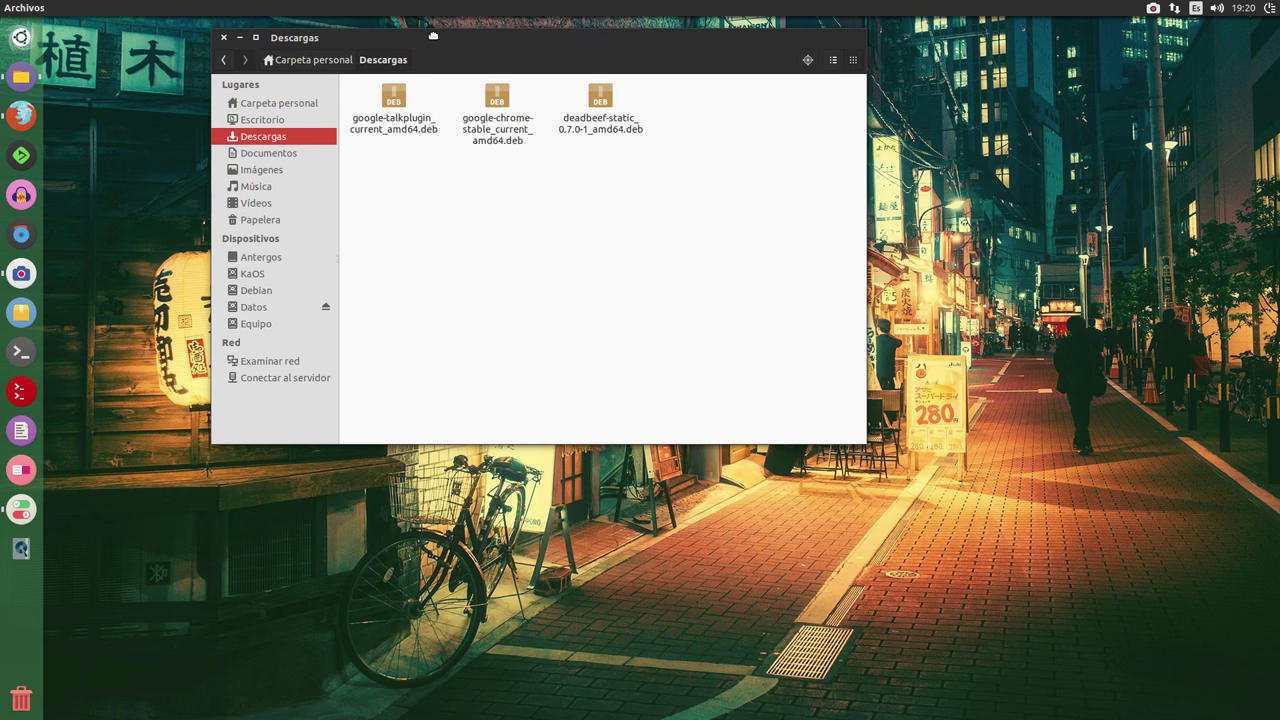
click(398, 122)
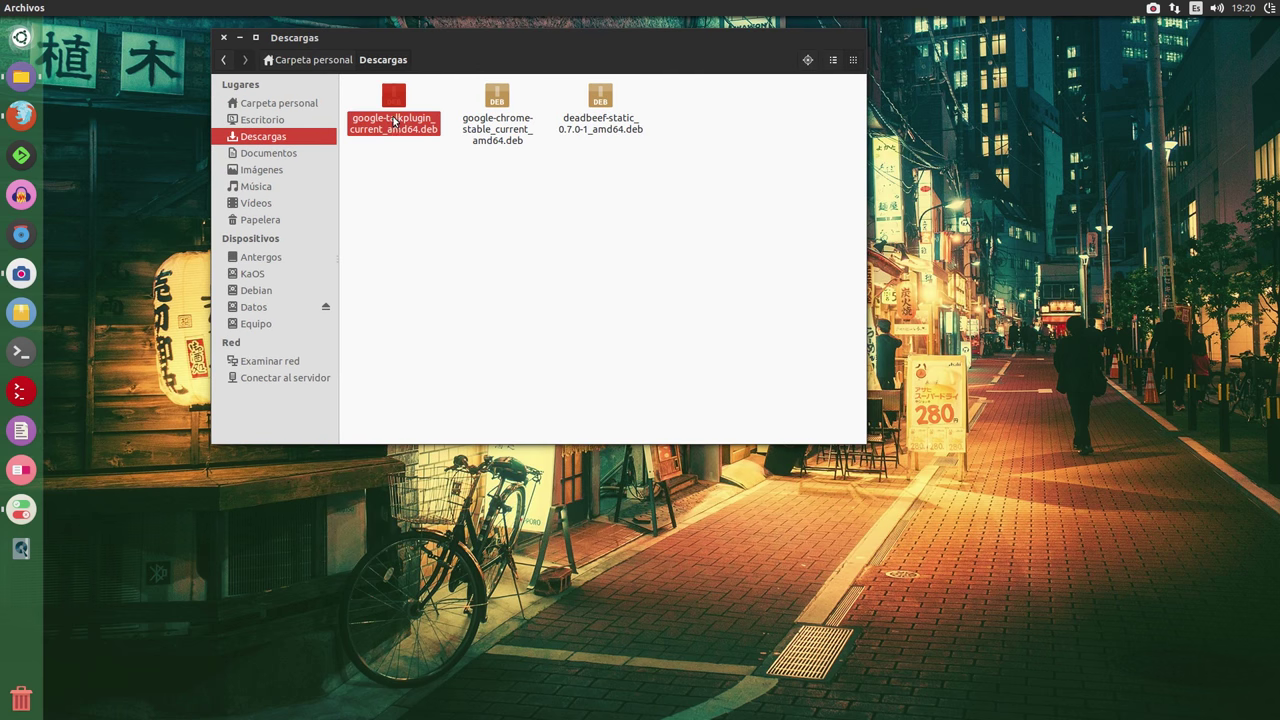
click(497, 110)
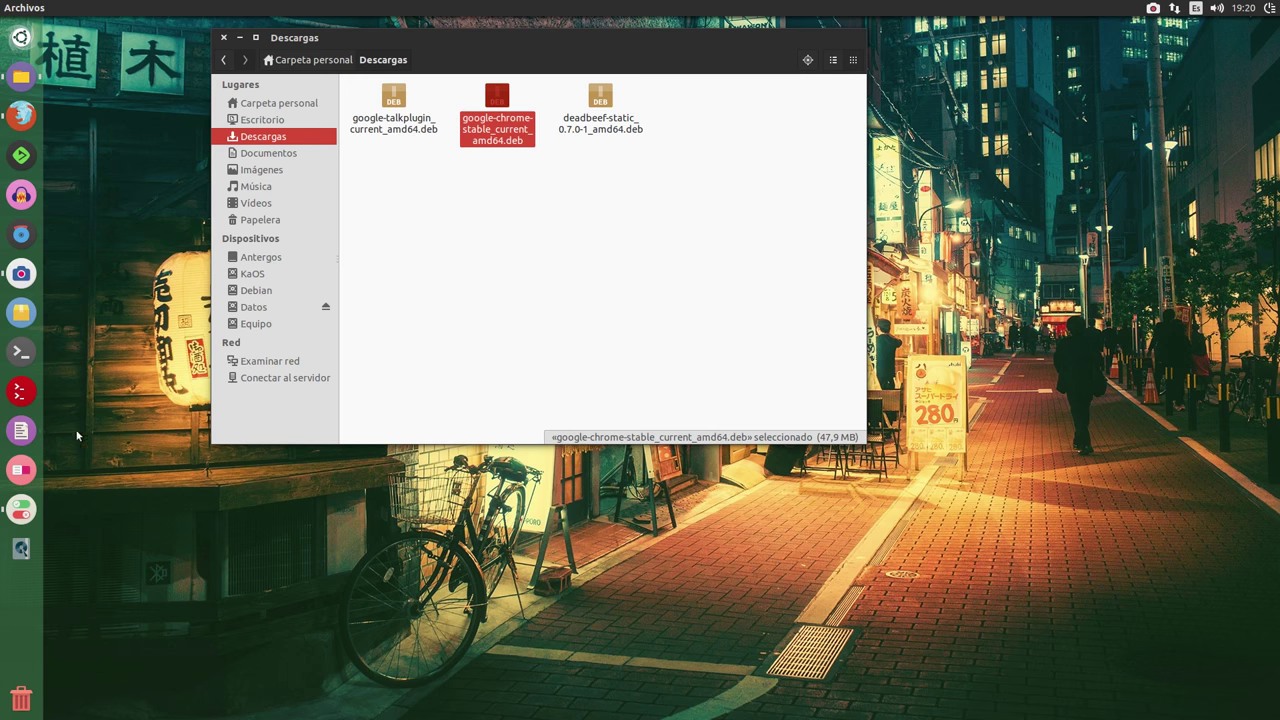
Open a wider terminal window and run "sudo apt-get install gdebi", authenticating with the account password
click(21, 352)
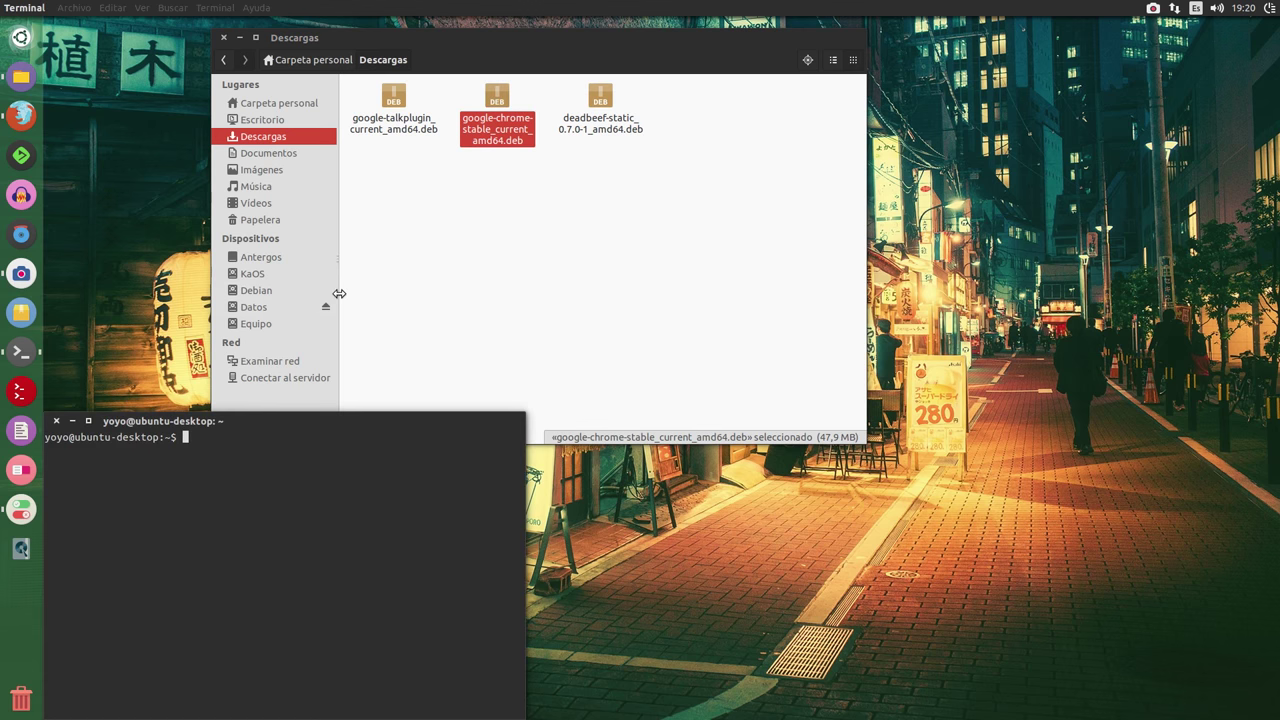
drag(300, 421, 432, 220)
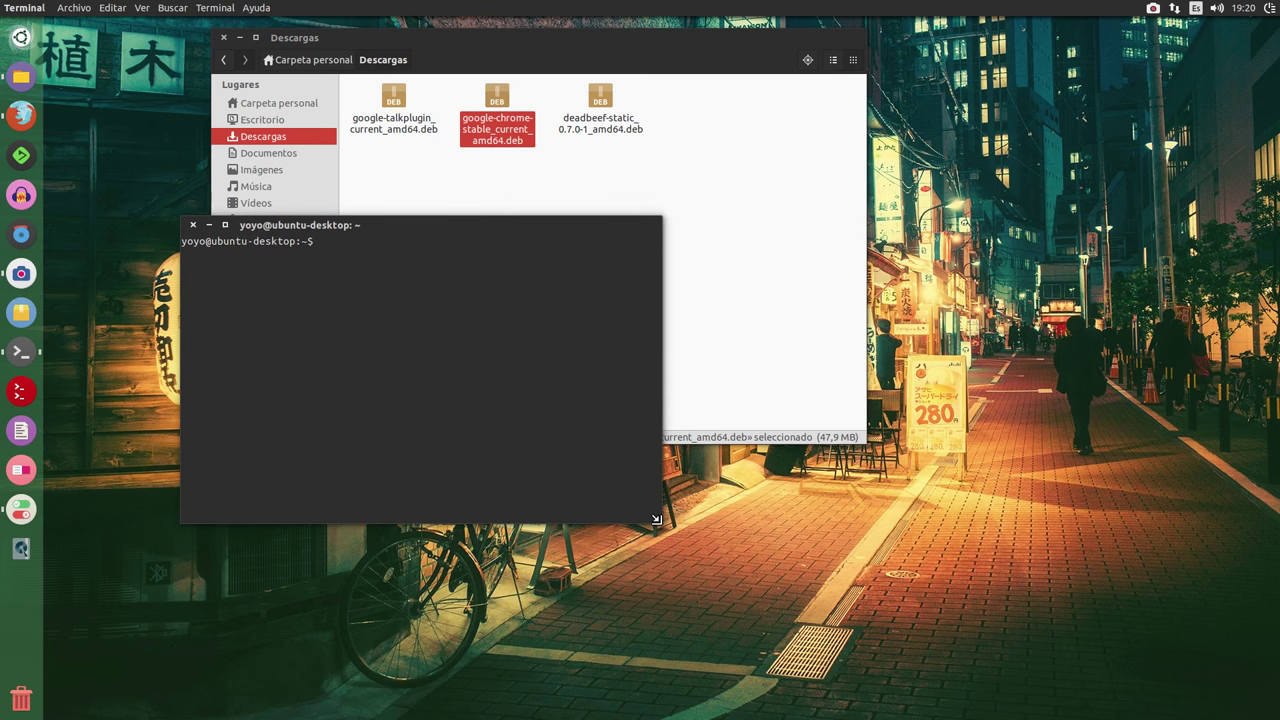
drag(663, 524, 1058, 537)
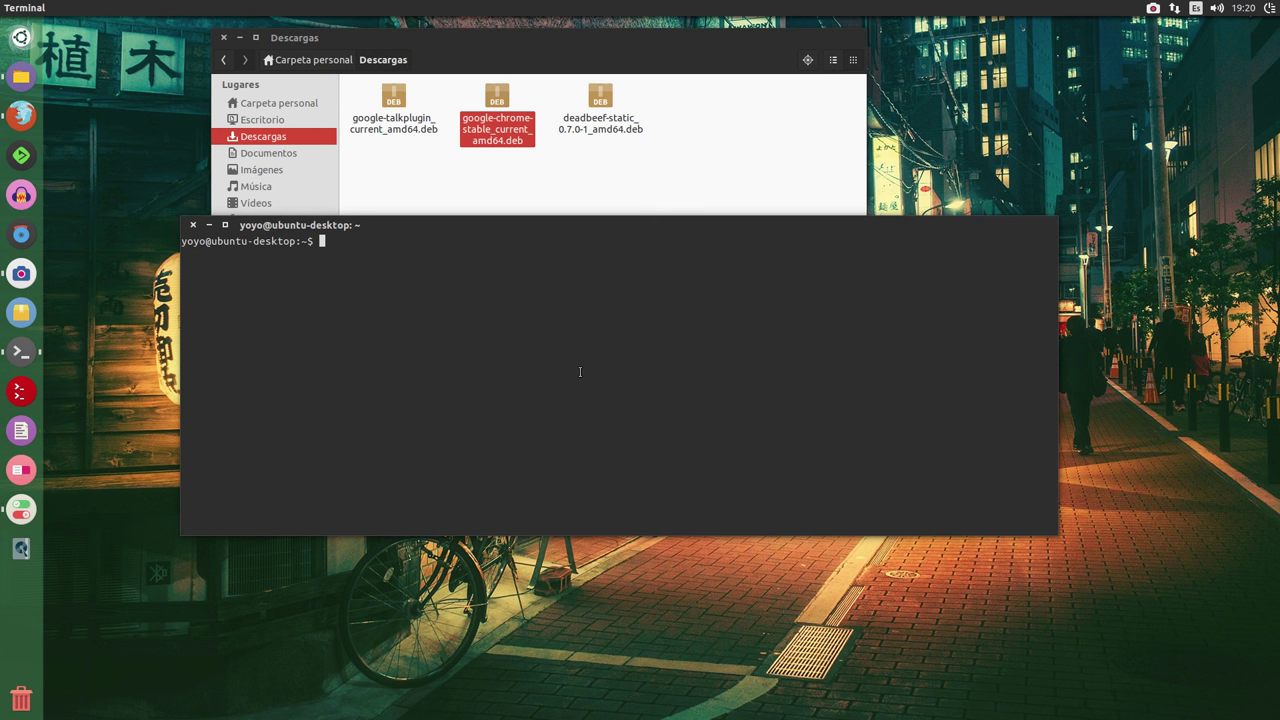
text(sudo apt-get install gdebi)
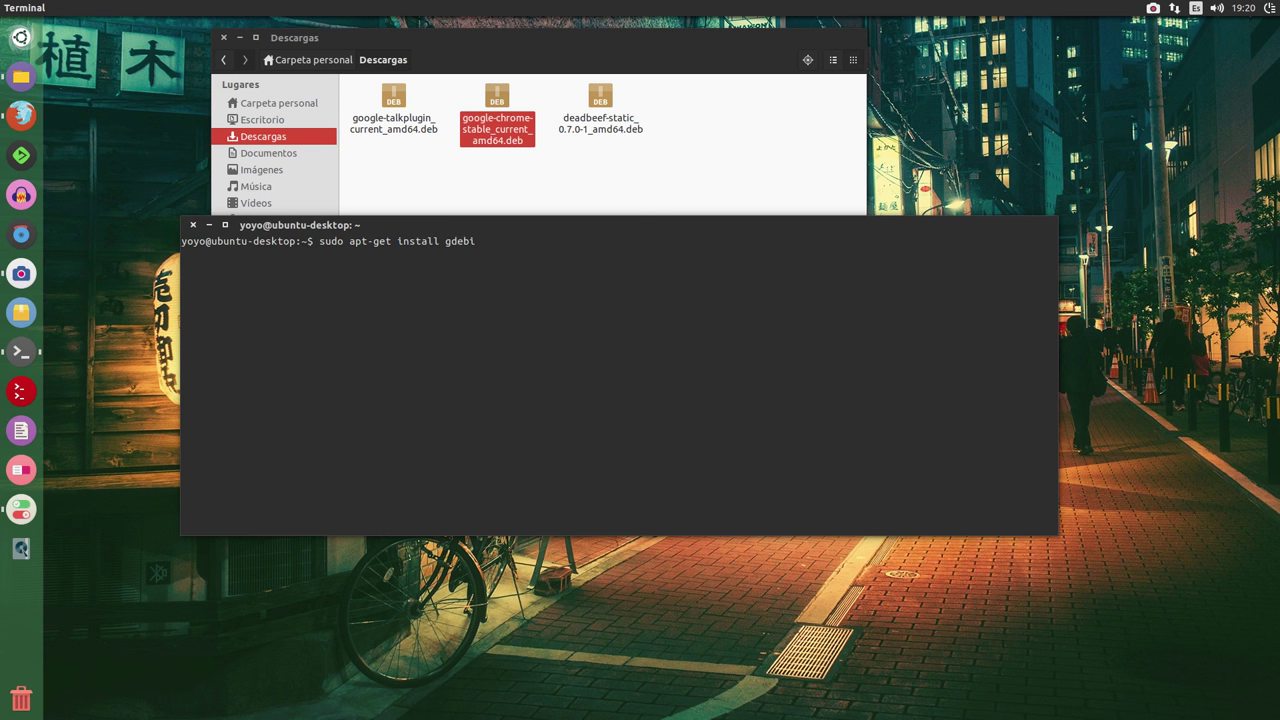
key(Return)
key(Return)
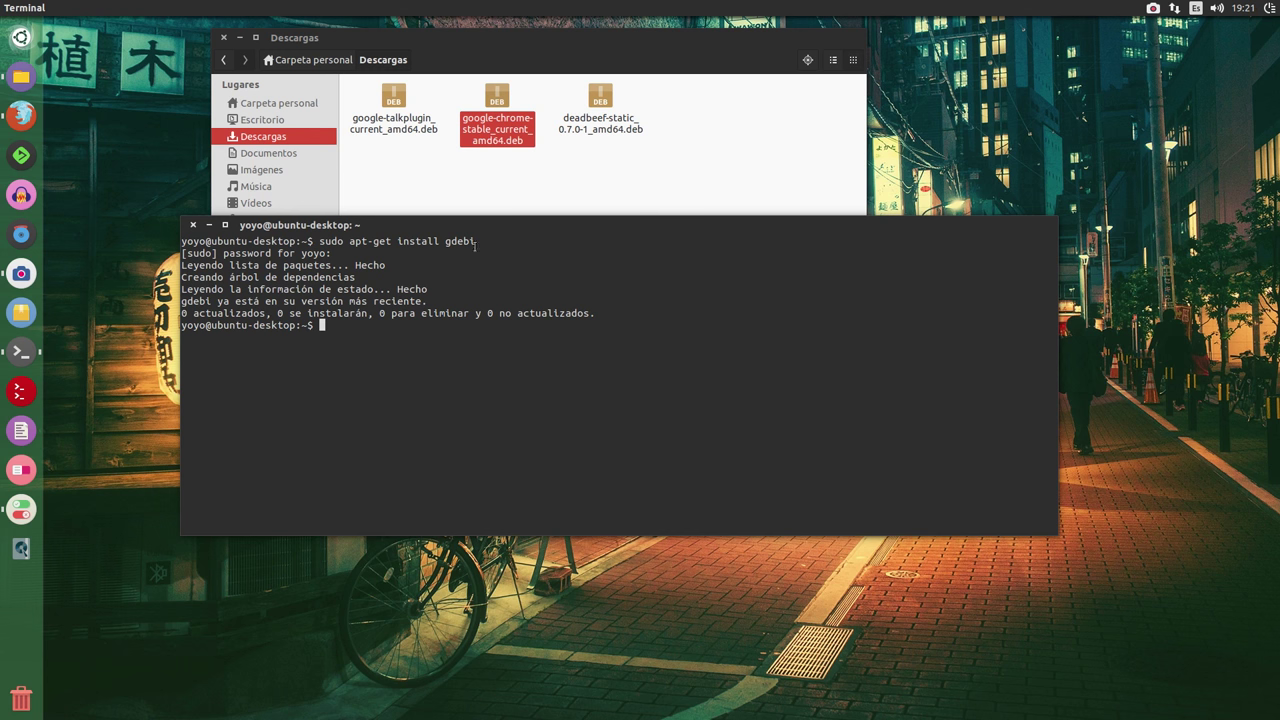
Highlight the gdebi install command, close the terminal, and return to the Descargas folder with nothing selected
drag(476, 245, 321, 241)
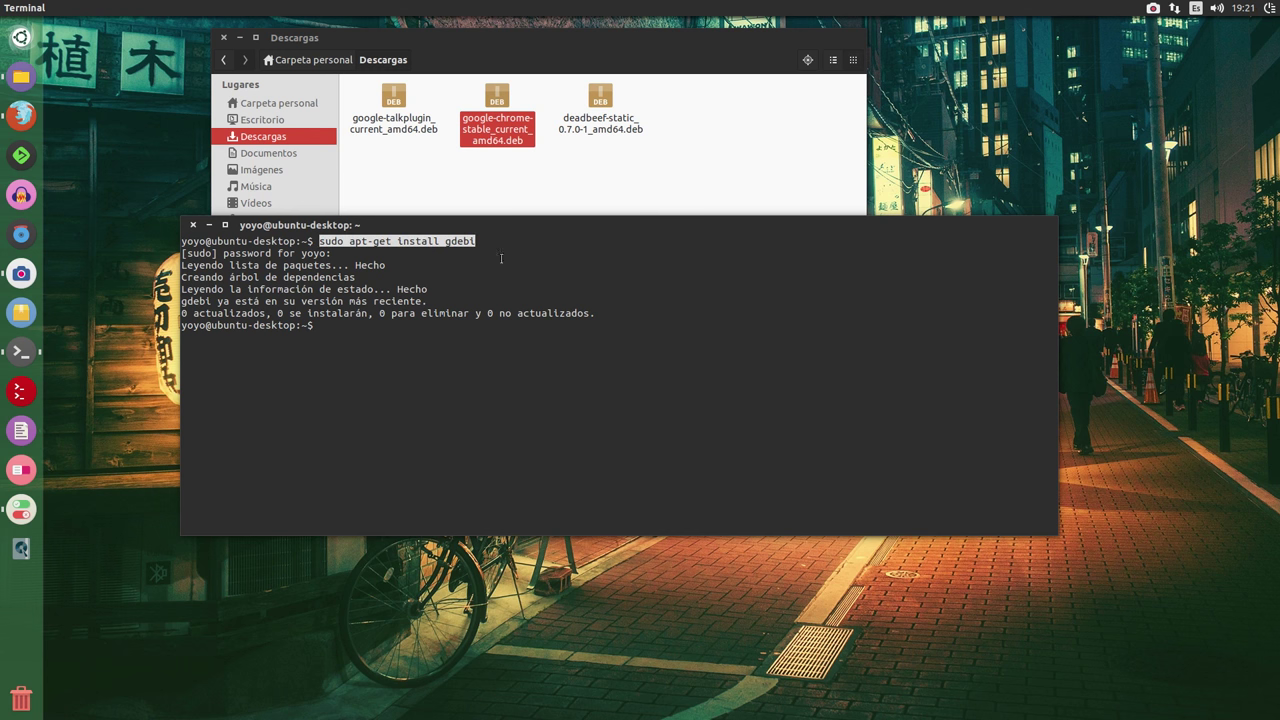
click(193, 225)
click(470, 225)
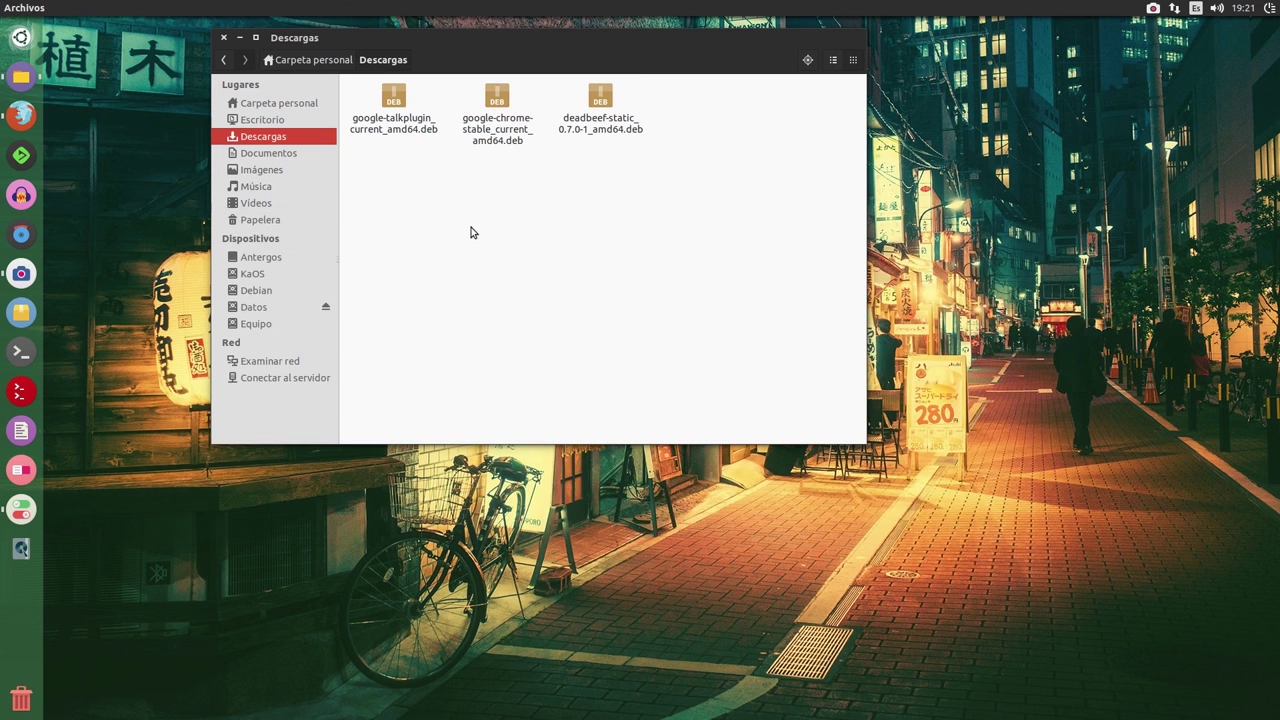
Check which applications can open google-chrome-stable_current_amd64.deb, including the default application in its properties, and close the properties
click(502, 102)
right_click(499, 106)
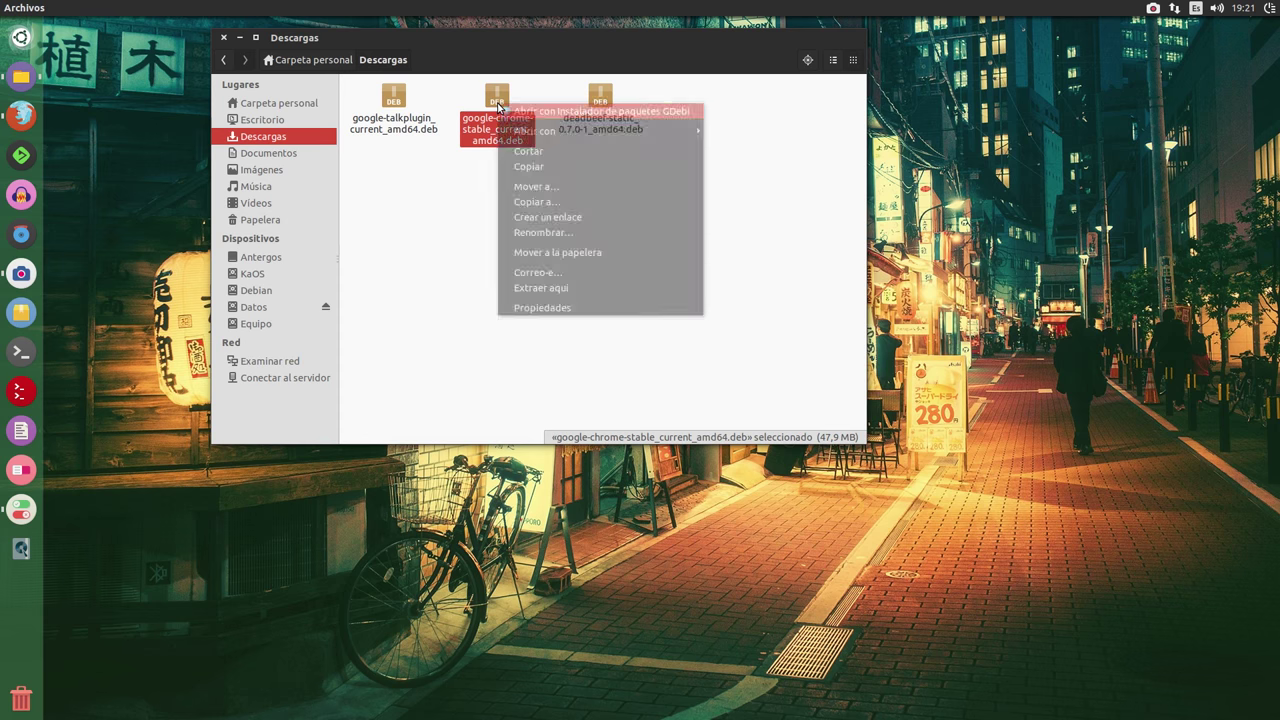
mouse_move(548, 136)
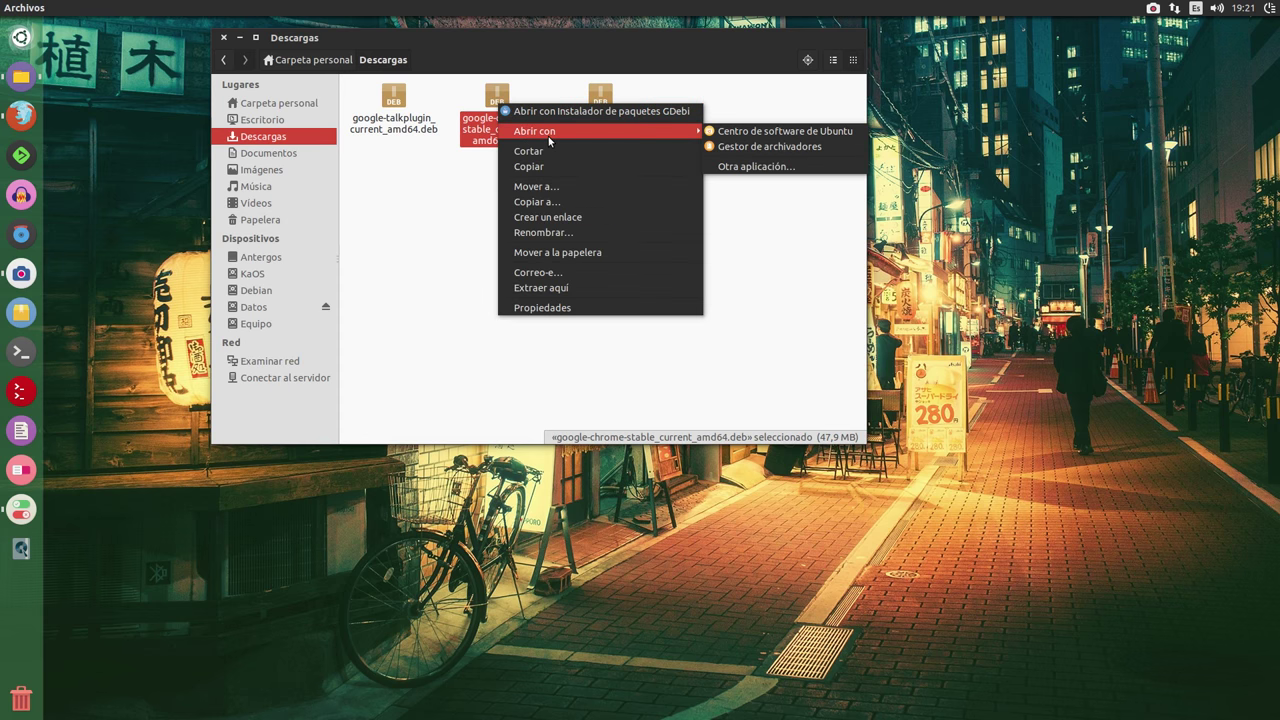
click(425, 163)
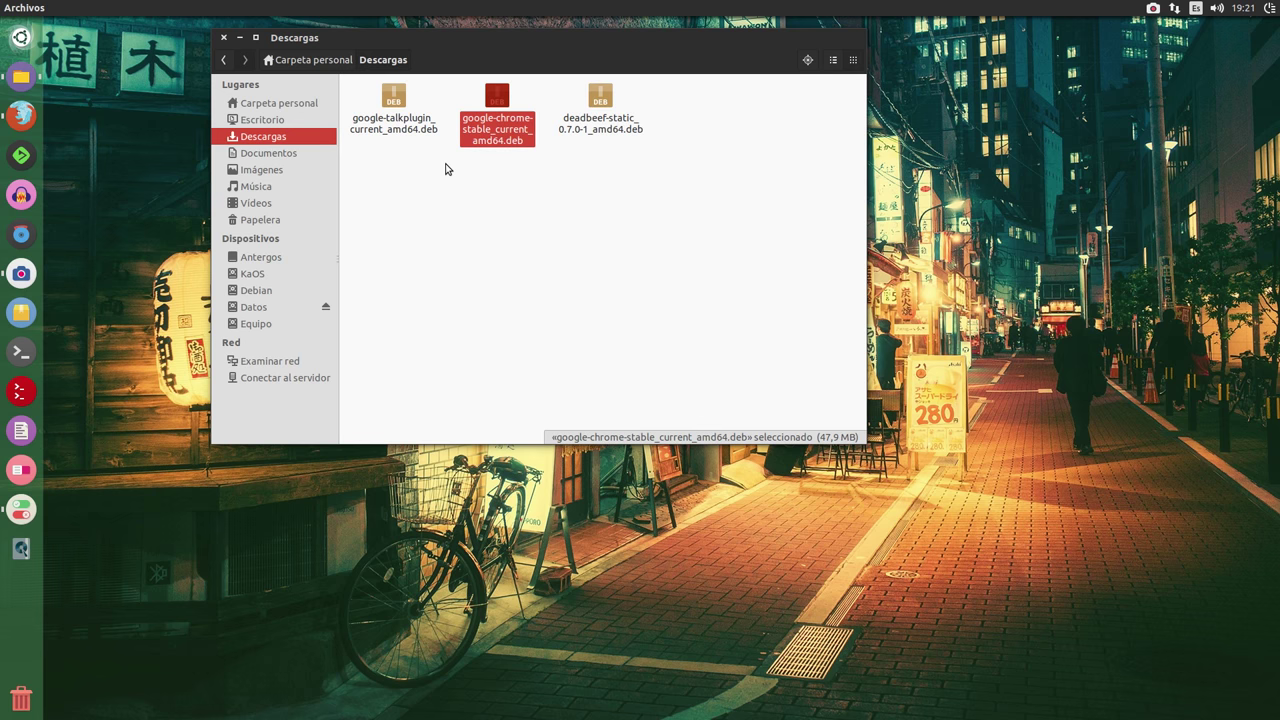
right_click(497, 103)
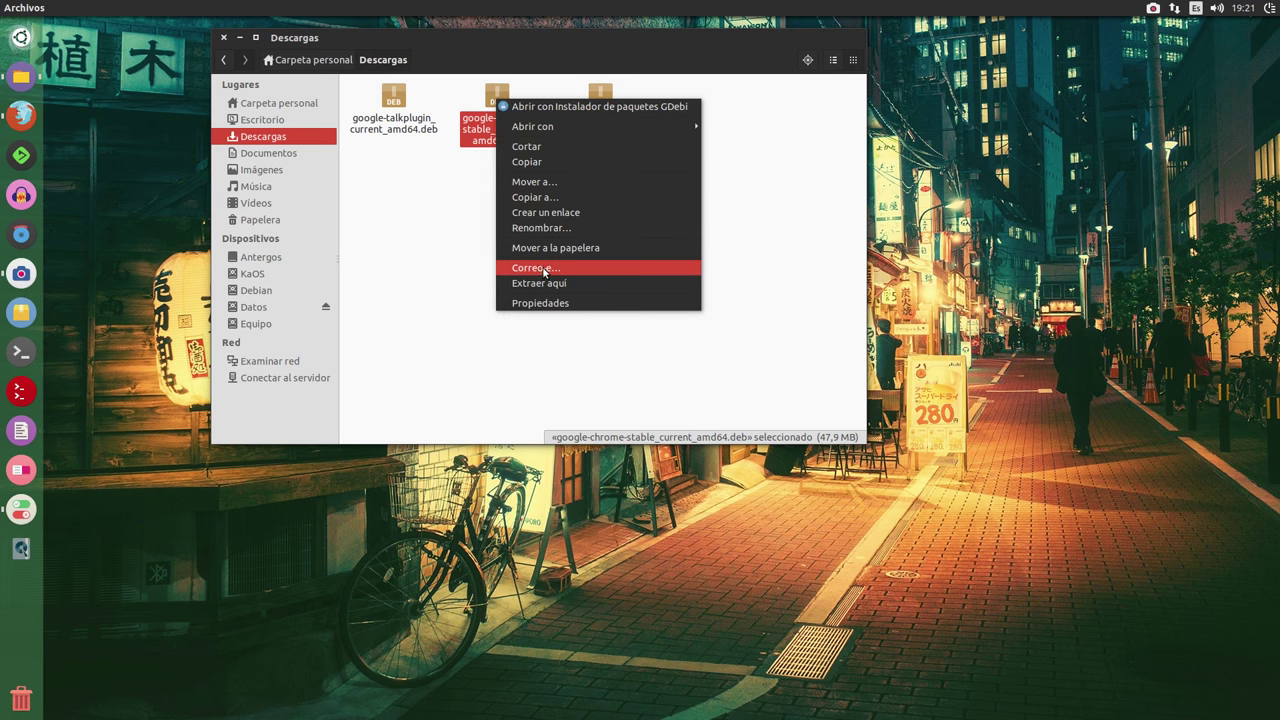
click(545, 306)
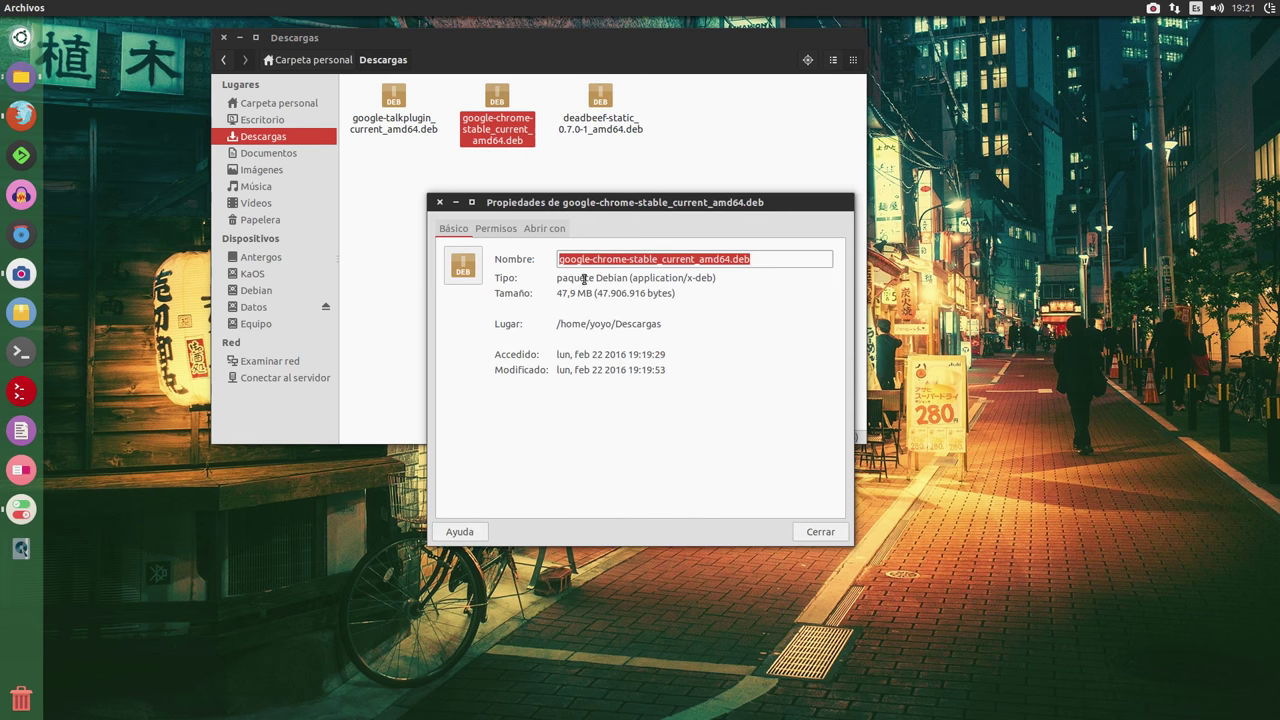
click(545, 229)
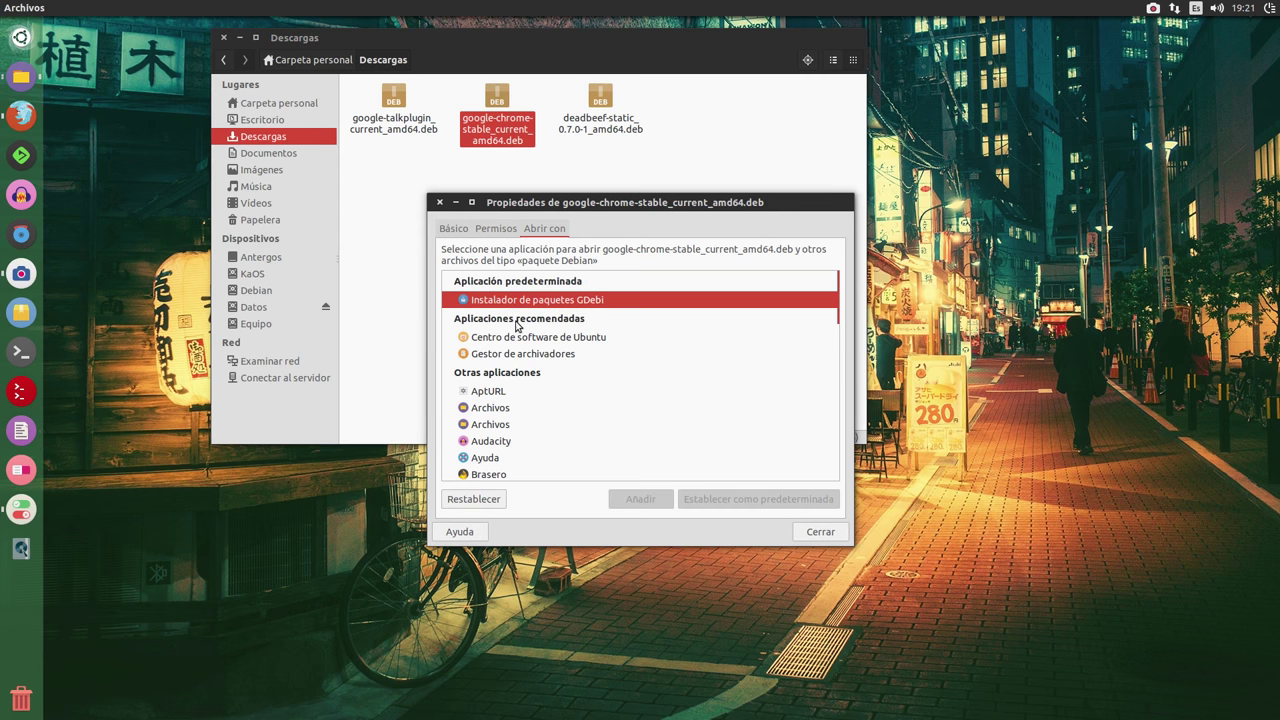
click(519, 339)
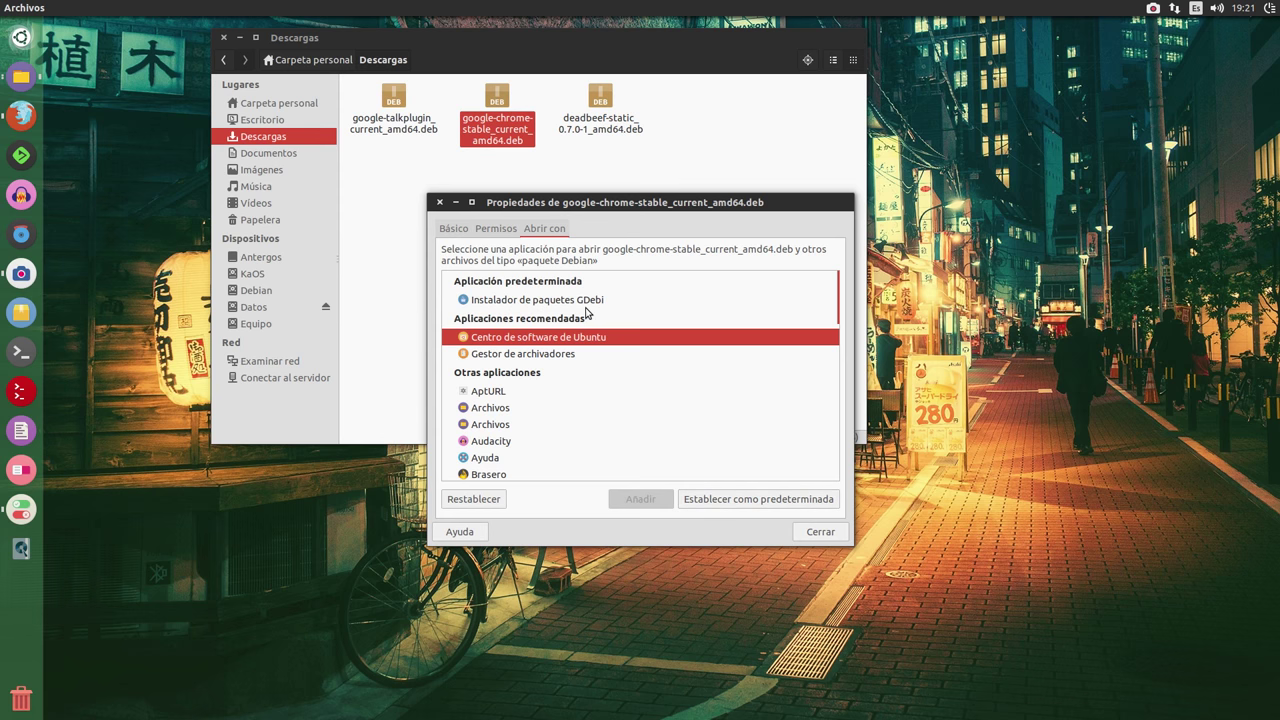
click(543, 302)
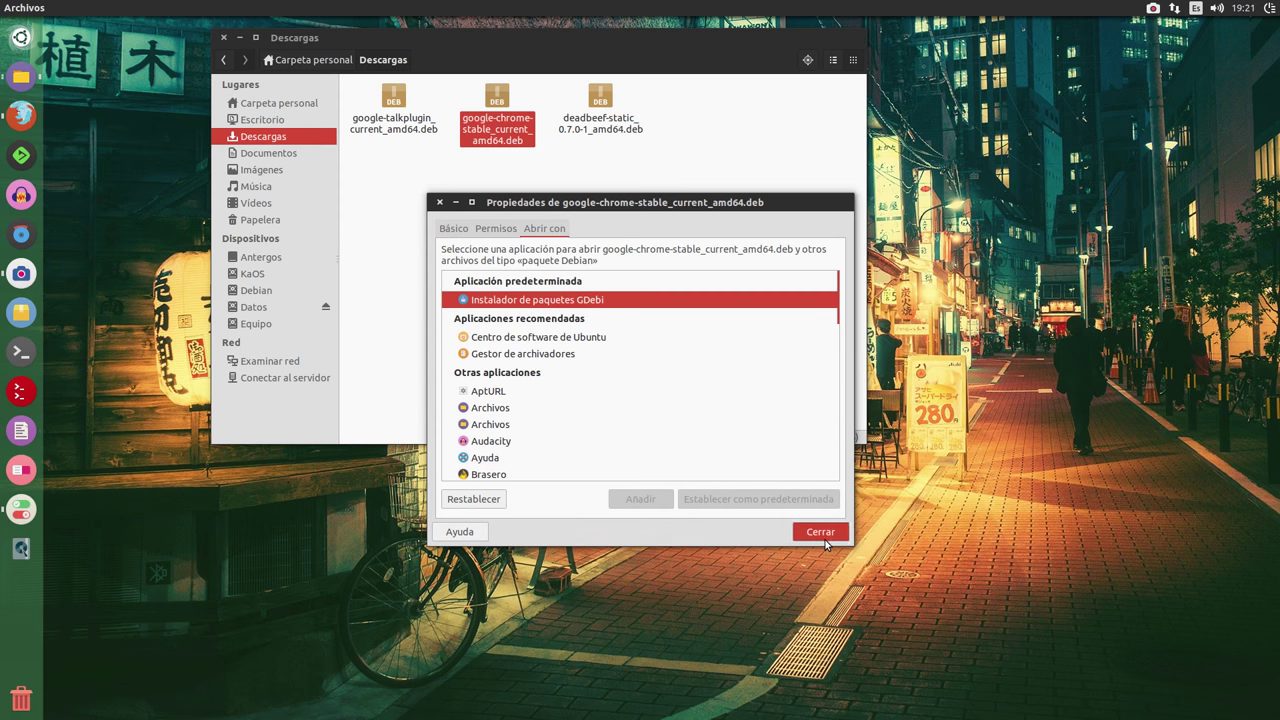
click(818, 531)
Open google-chrome-stable_current_amd64.deb with the GDebi package installer and move its window over the Descargas folder
right_click(501, 93)
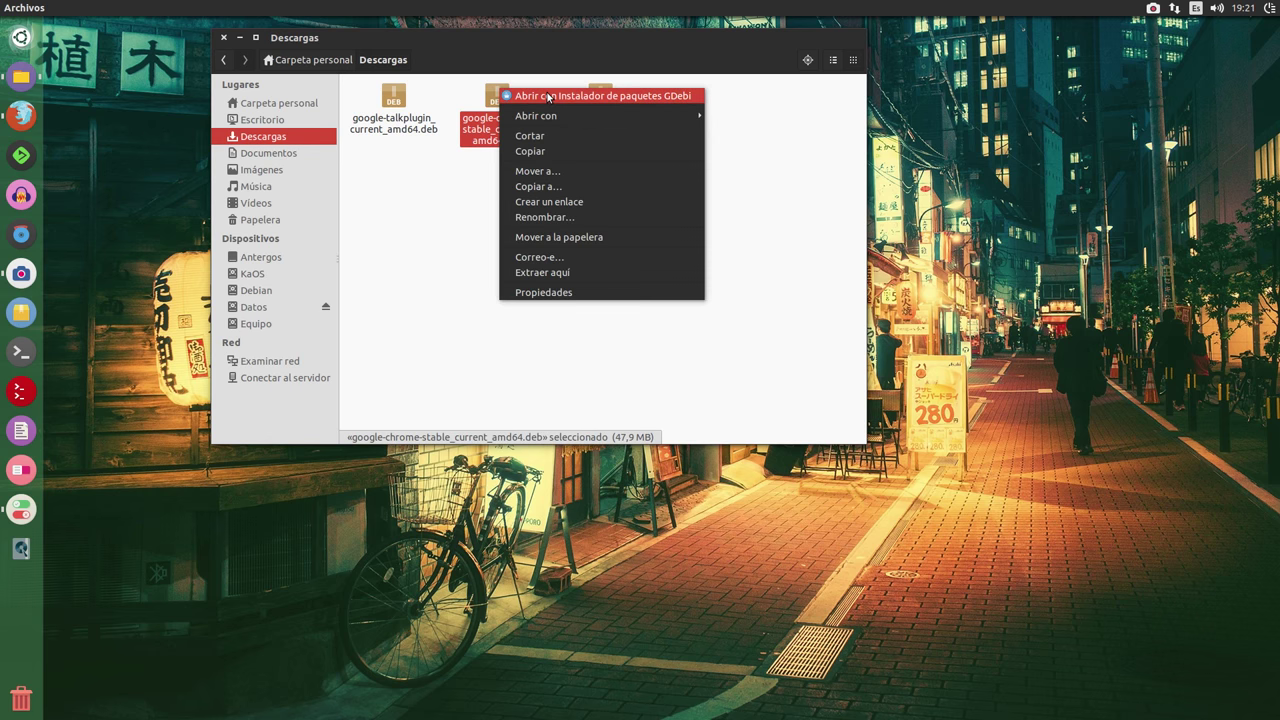
click(503, 95)
drag(226, 453, 532, 205)
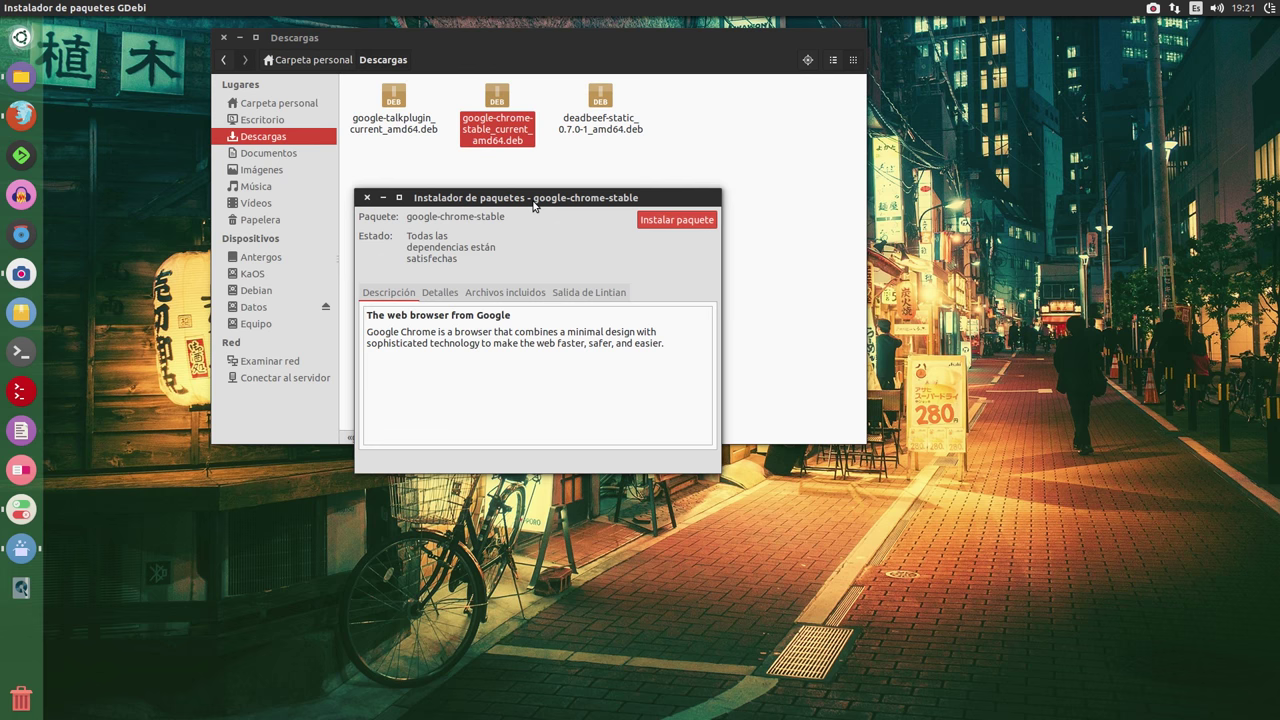
drag(503, 200, 647, 190)
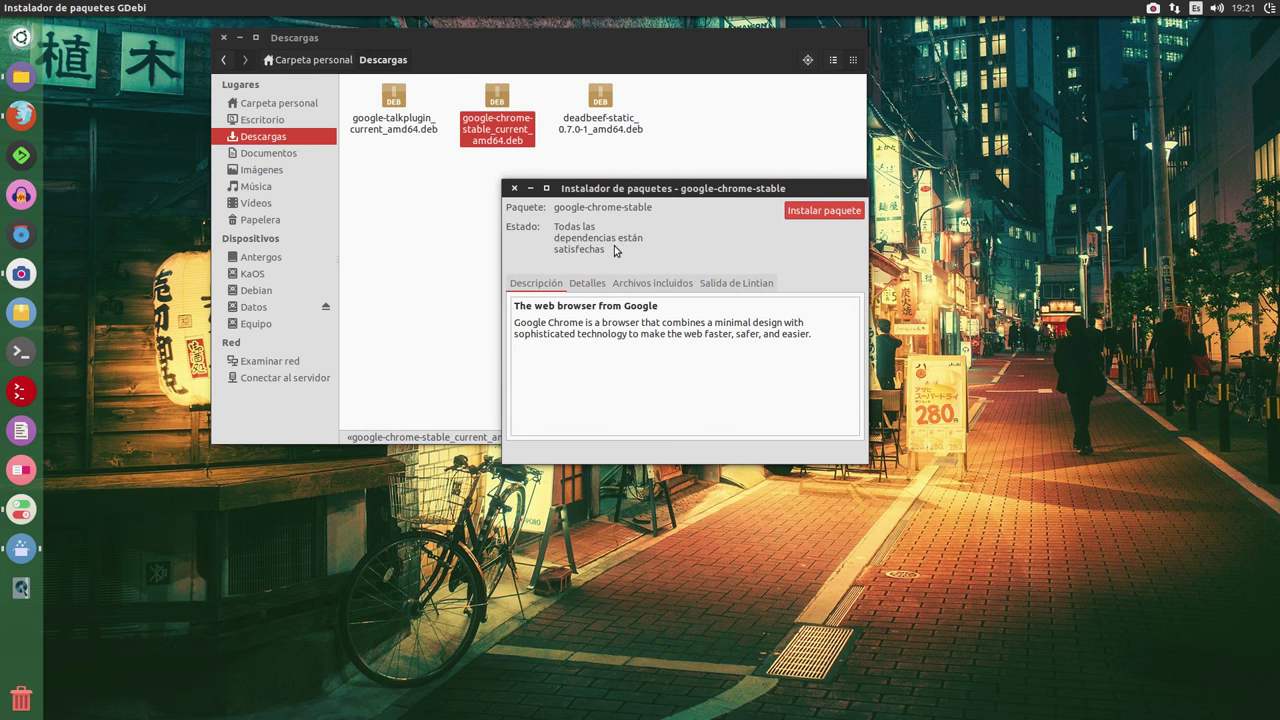
Install the google-chrome-stable package, authenticating with the account password, and close the installer once it finishes
click(816, 212)
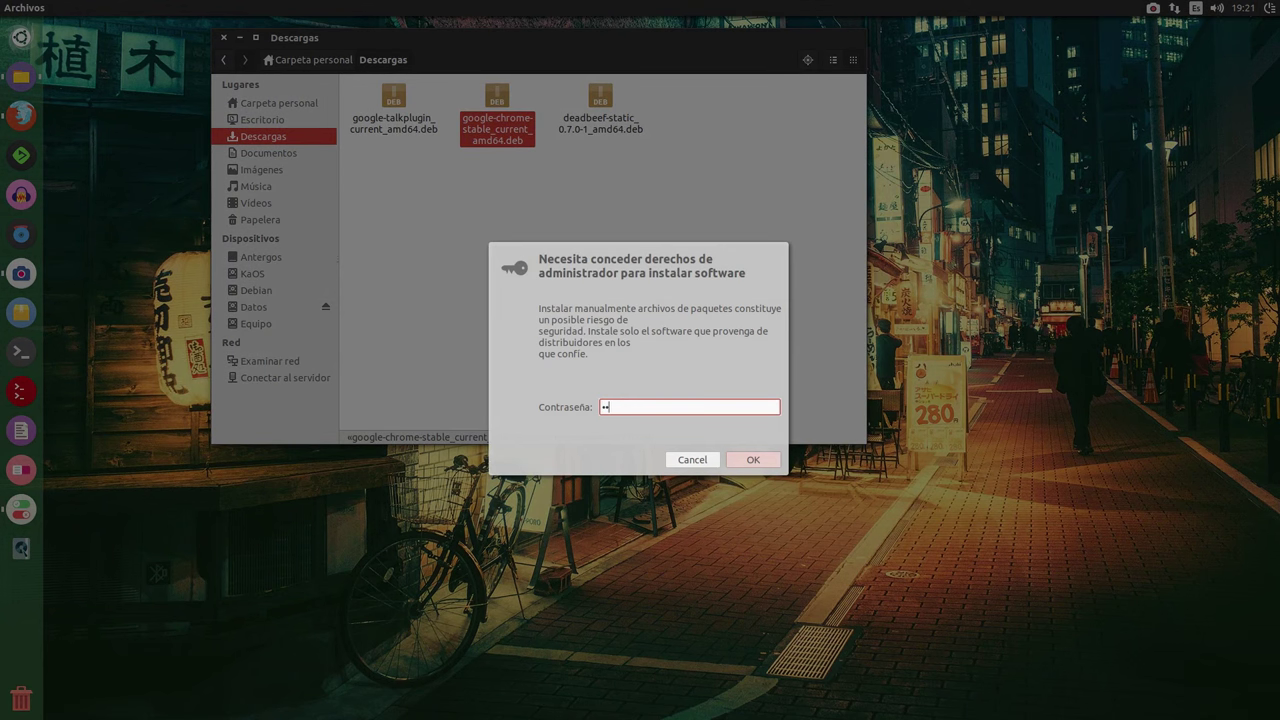
key(Return)
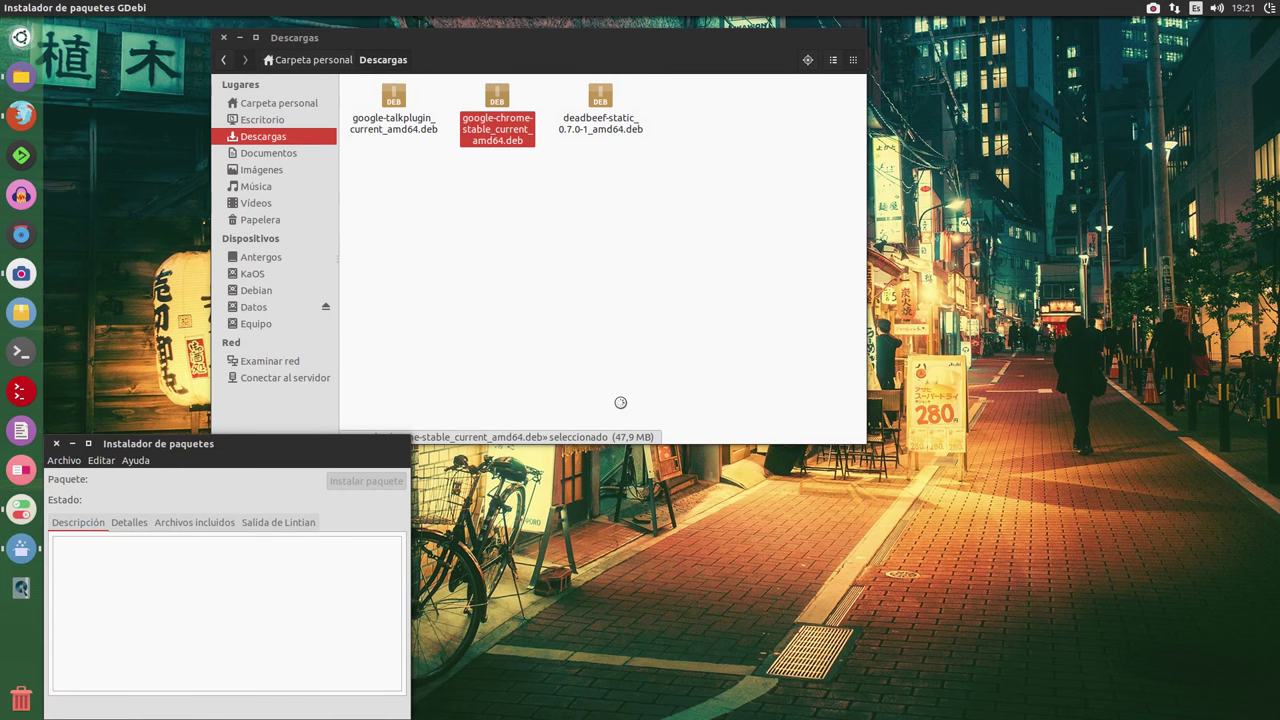
drag(242, 437, 531, 275)
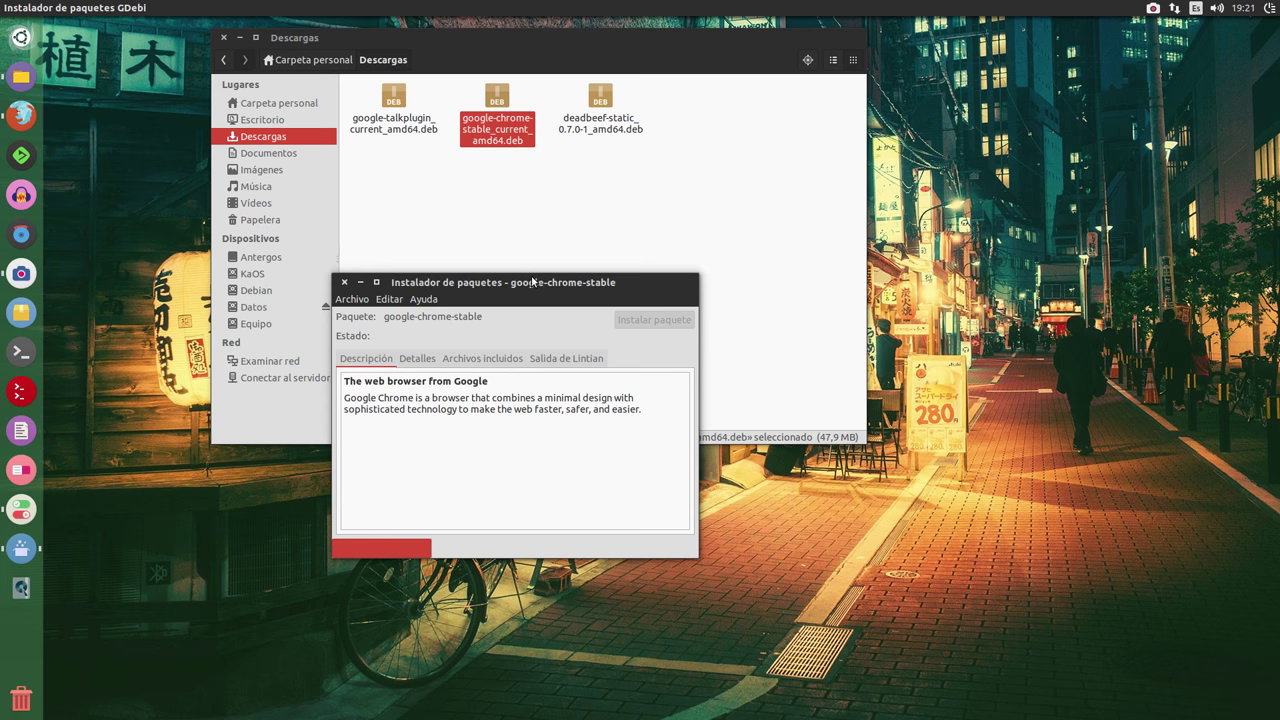
key(Return)
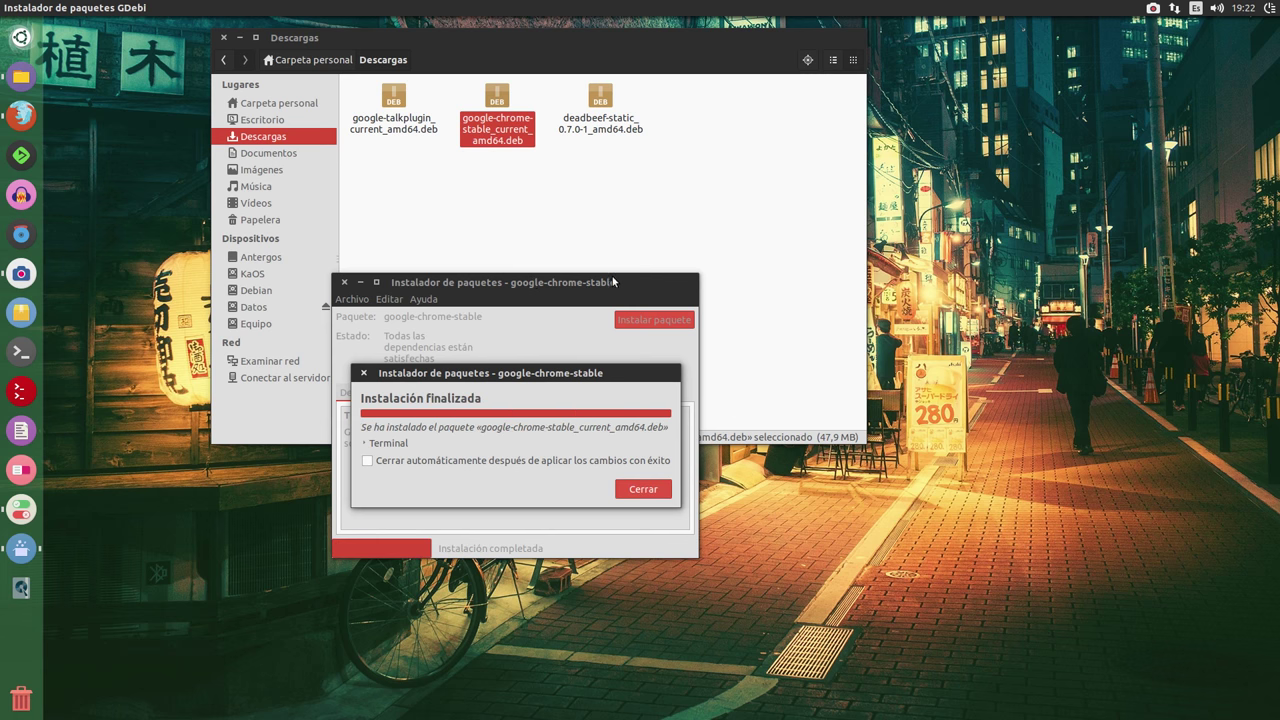
click(643, 489)
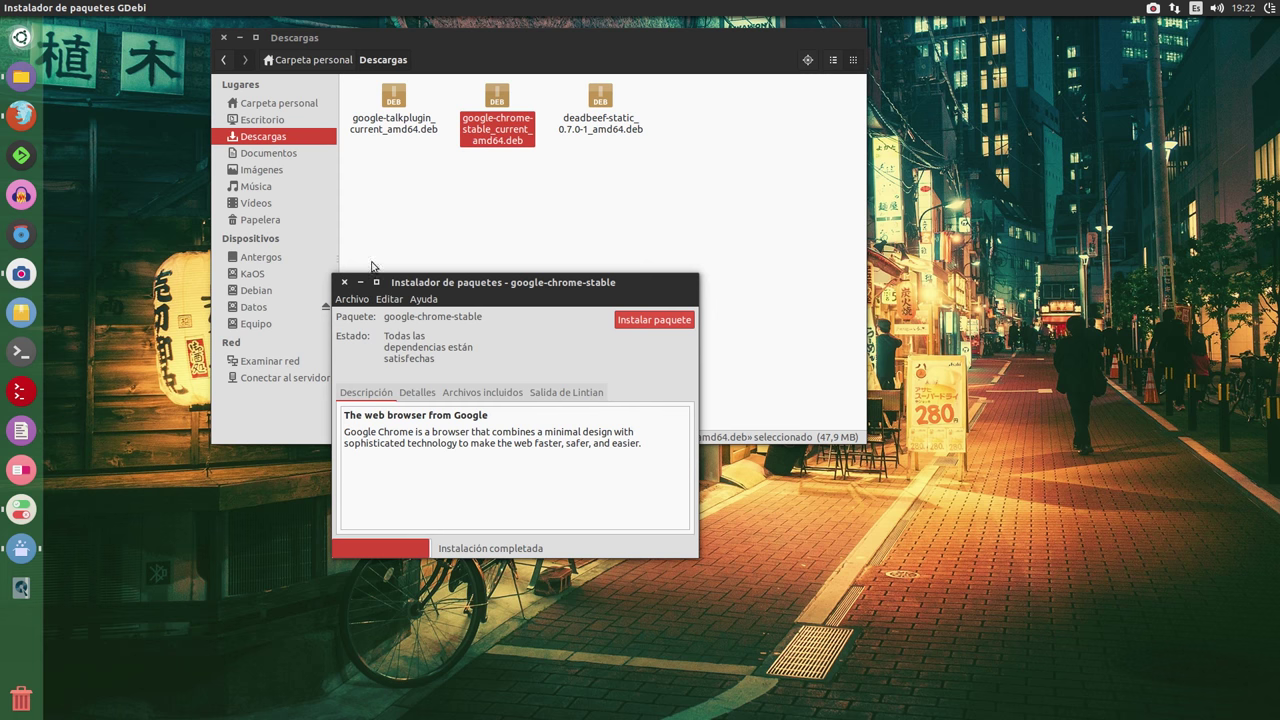
key(alt+F4)
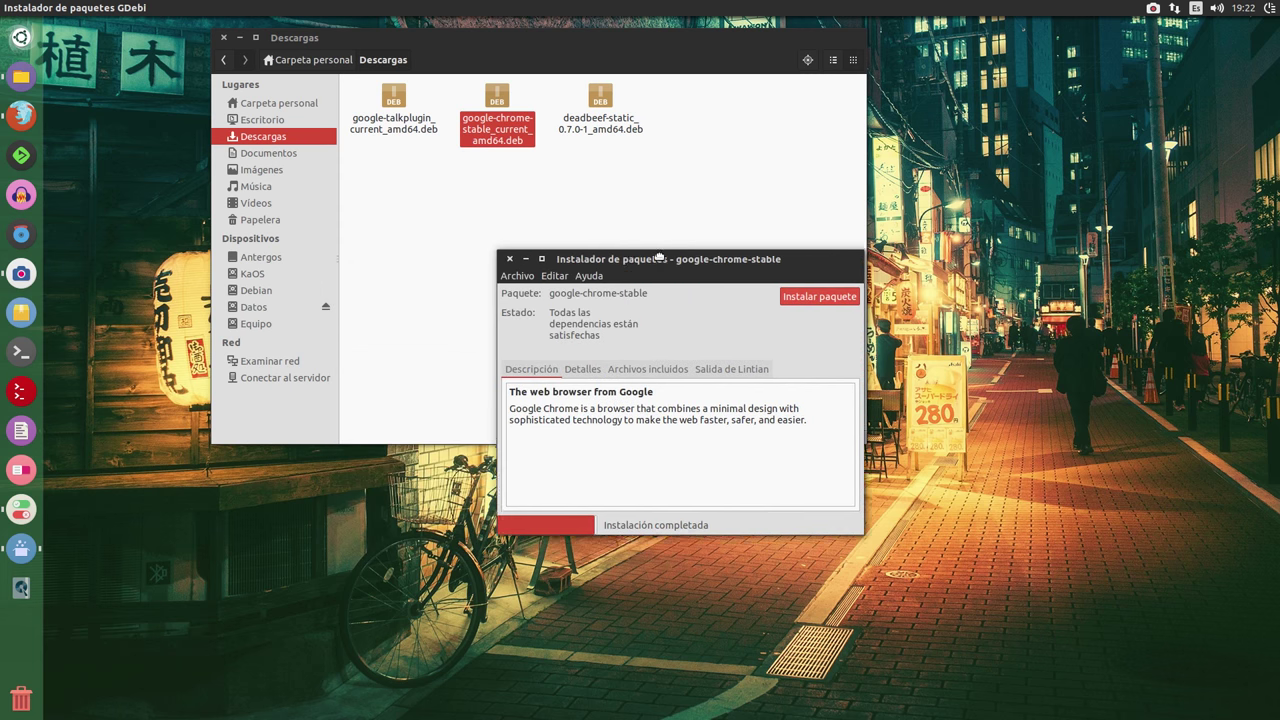
click(514, 198)
Open google-talkplugin_current_amd64.deb with the GDebi package installer and move its window over the file manager
click(397, 115)
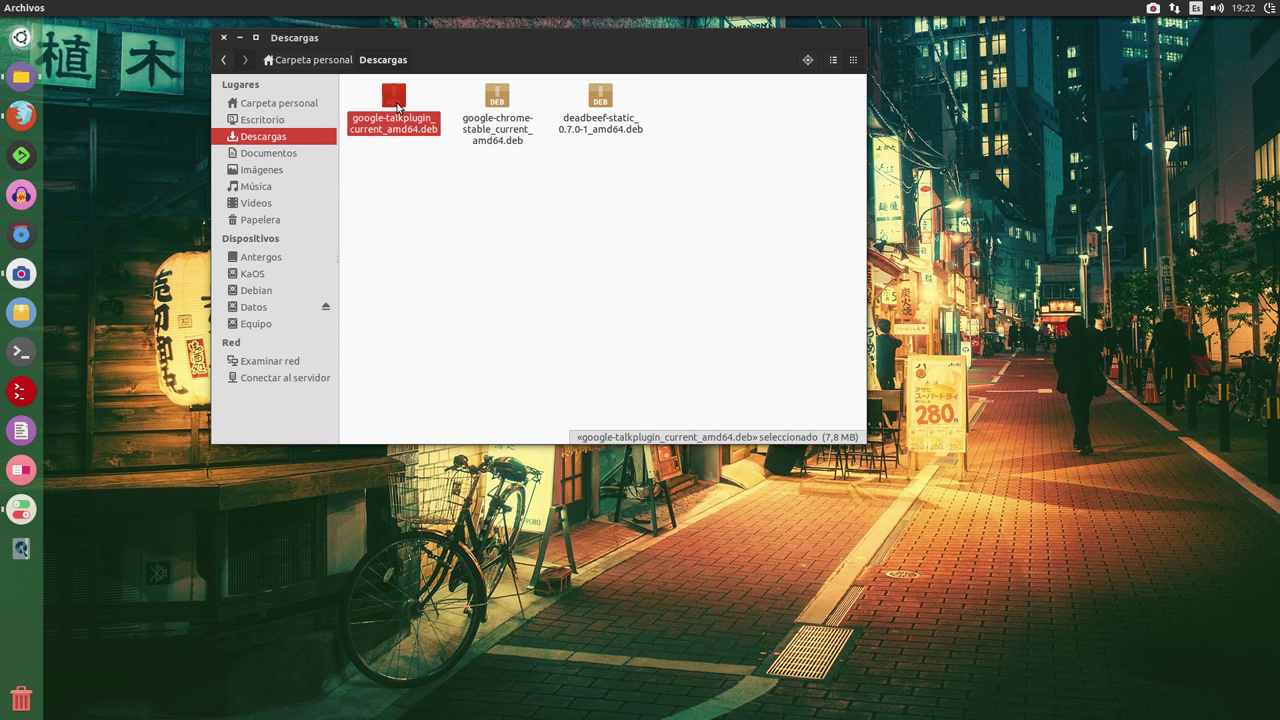
right_click(397, 103)
click(441, 111)
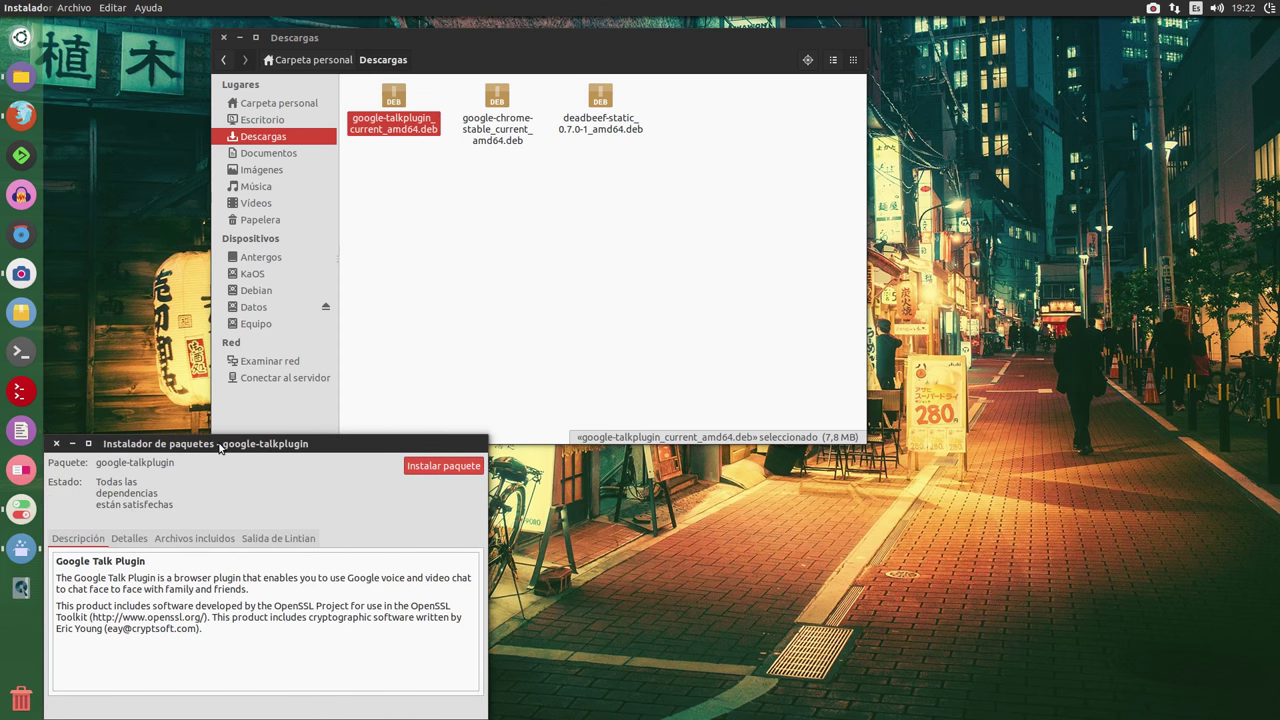
drag(220, 444, 586, 210)
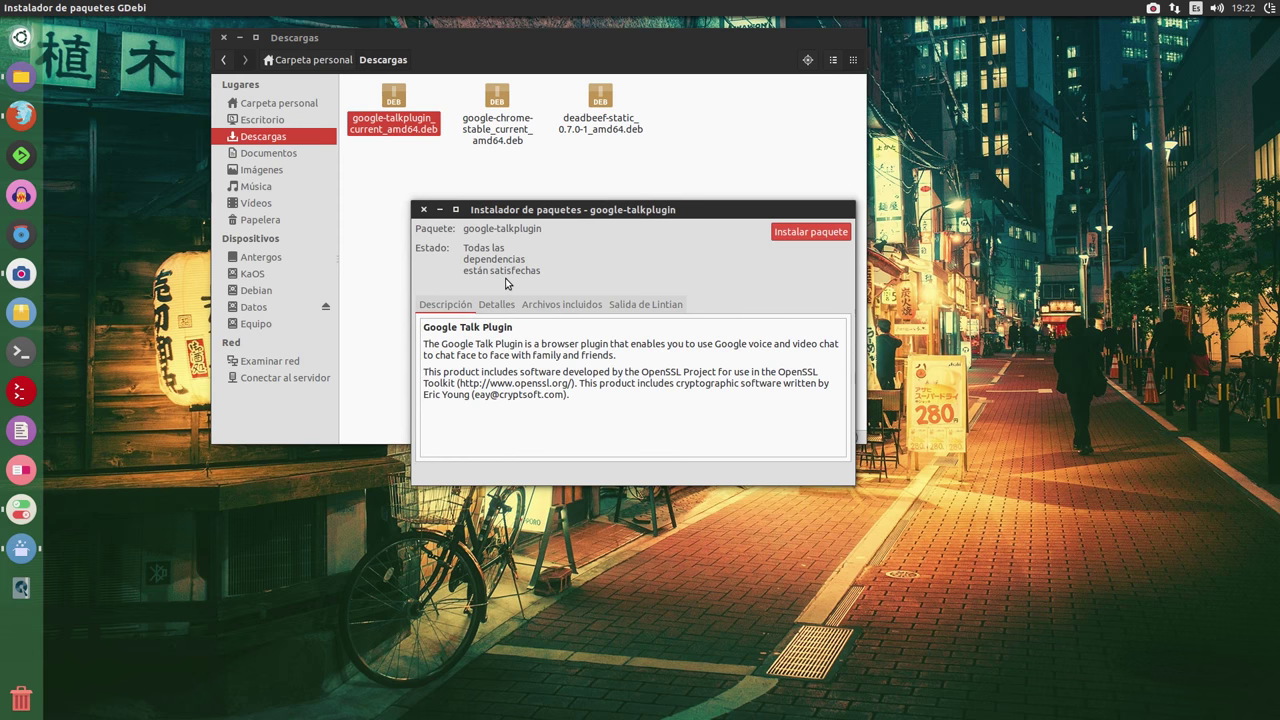
Install the google-talkplugin package, authenticating with the account password, and close the installer once it finishes
click(811, 231)
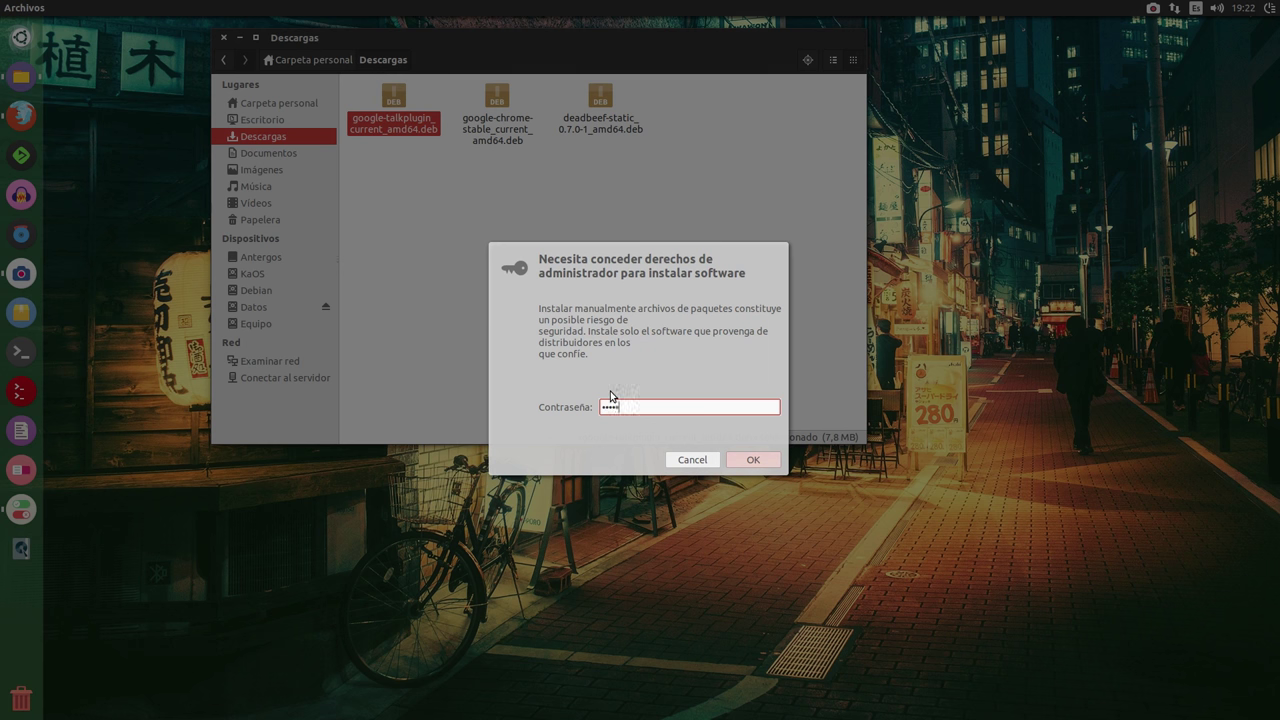
key(Return)
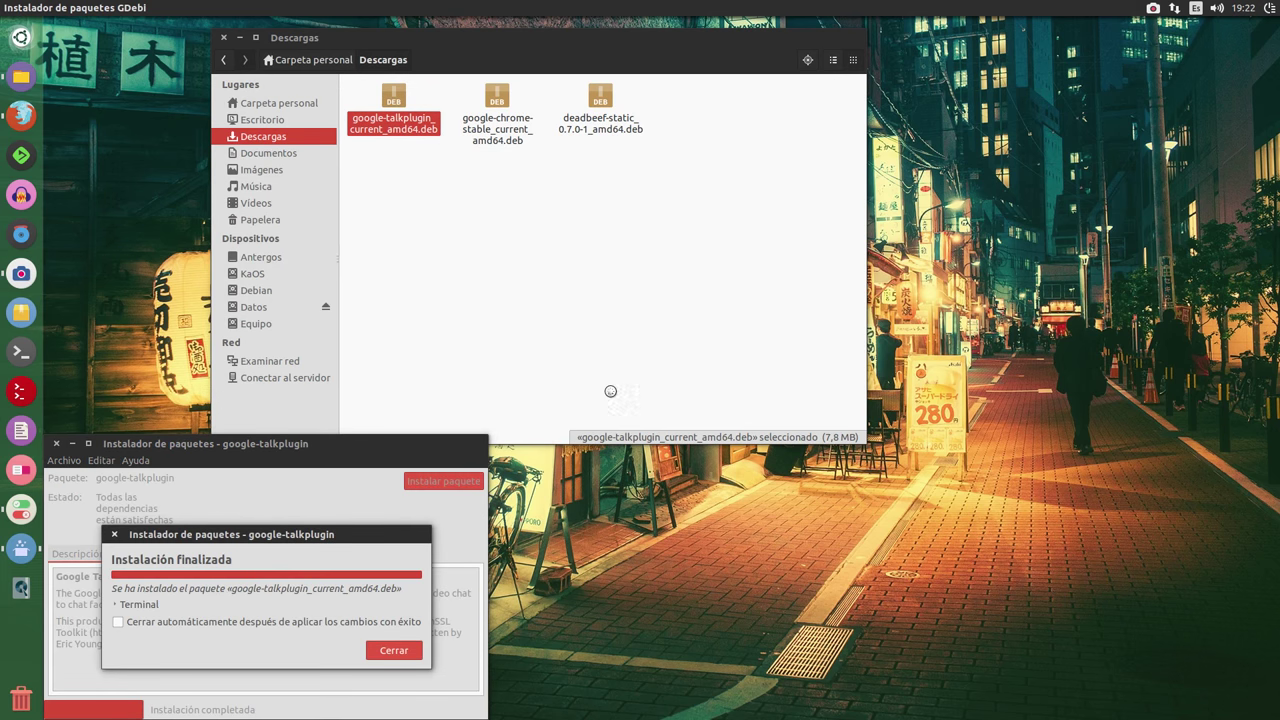
click(405, 652)
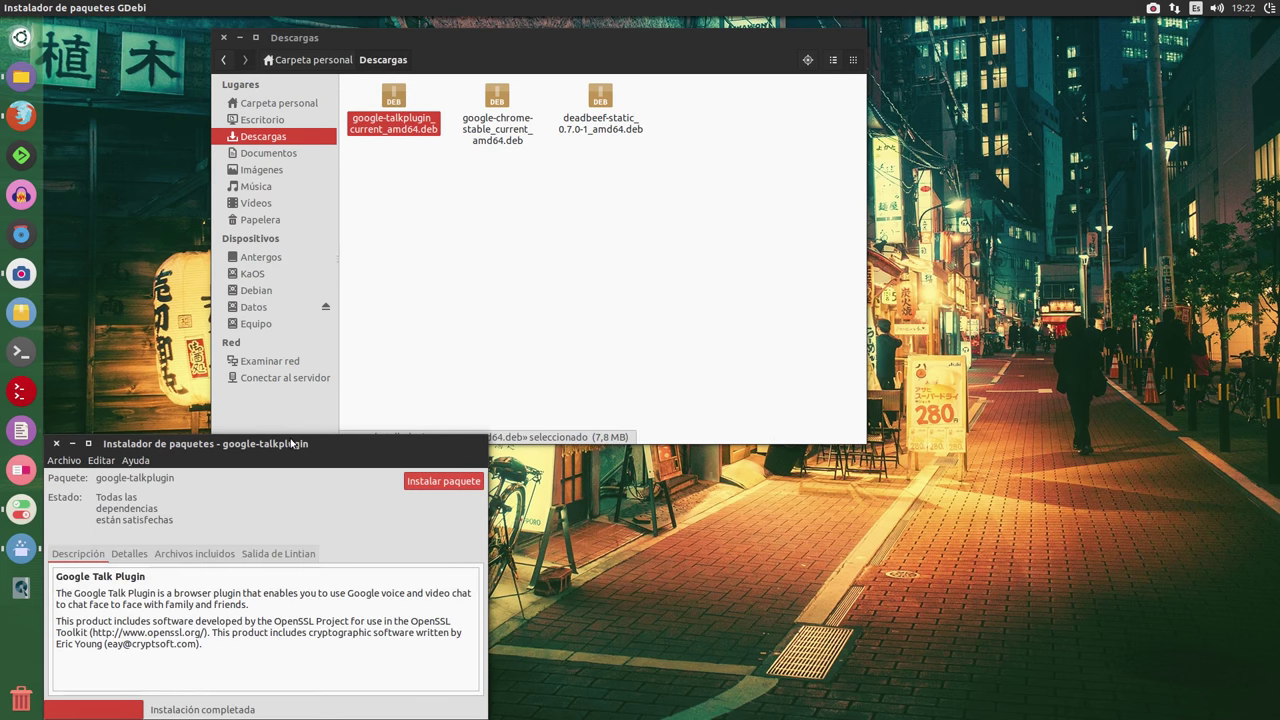
drag(290, 446, 593, 262)
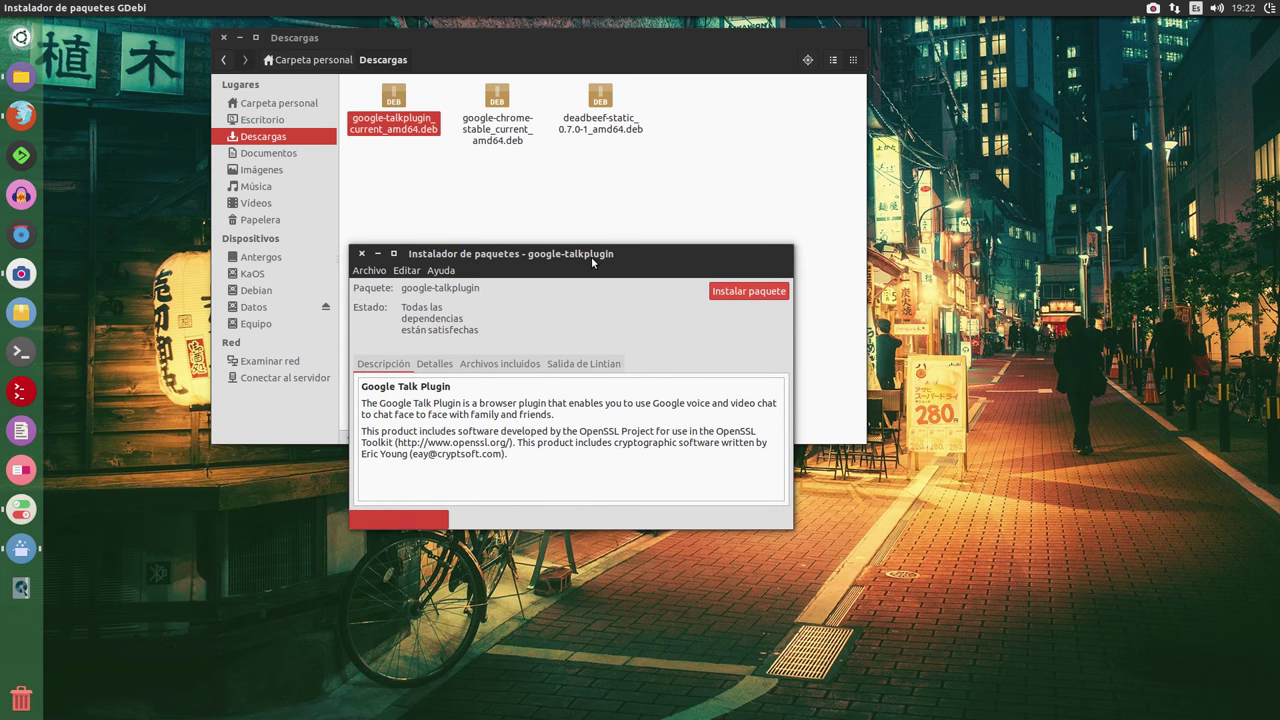
click(361, 254)
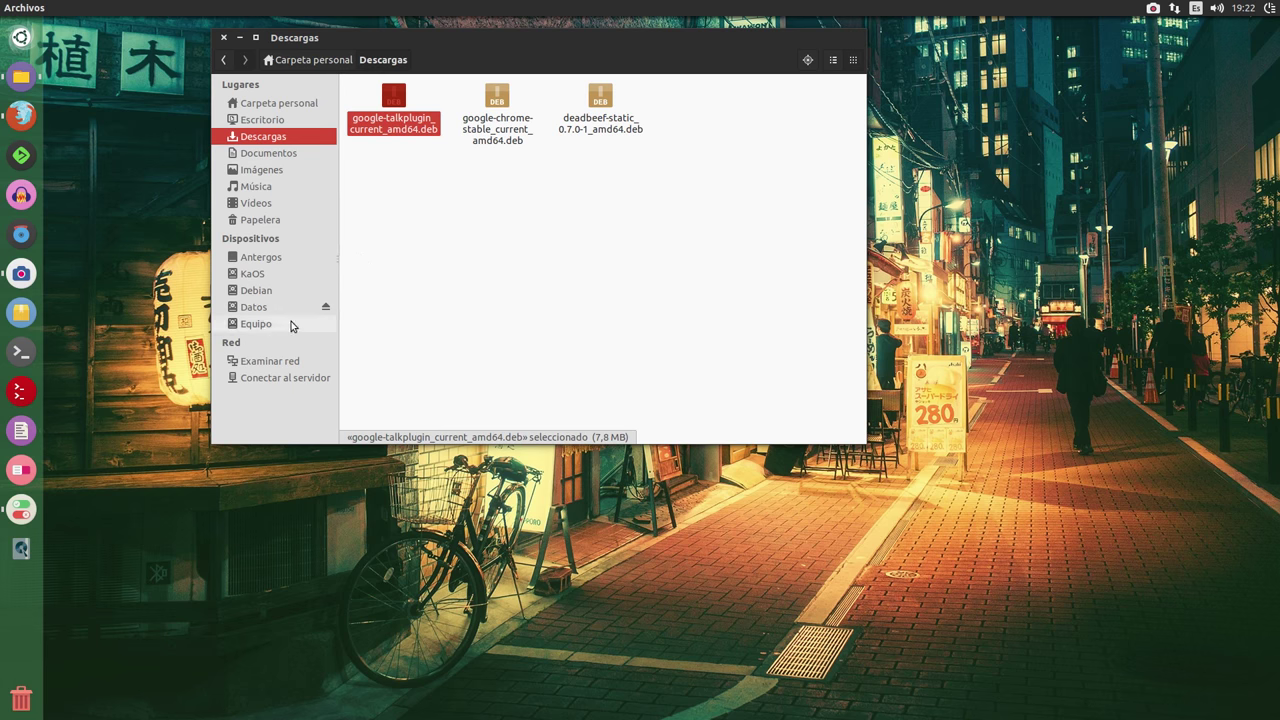
Browse from the file system root to the /etc/apt/sources.list.d folder
click(259, 324)
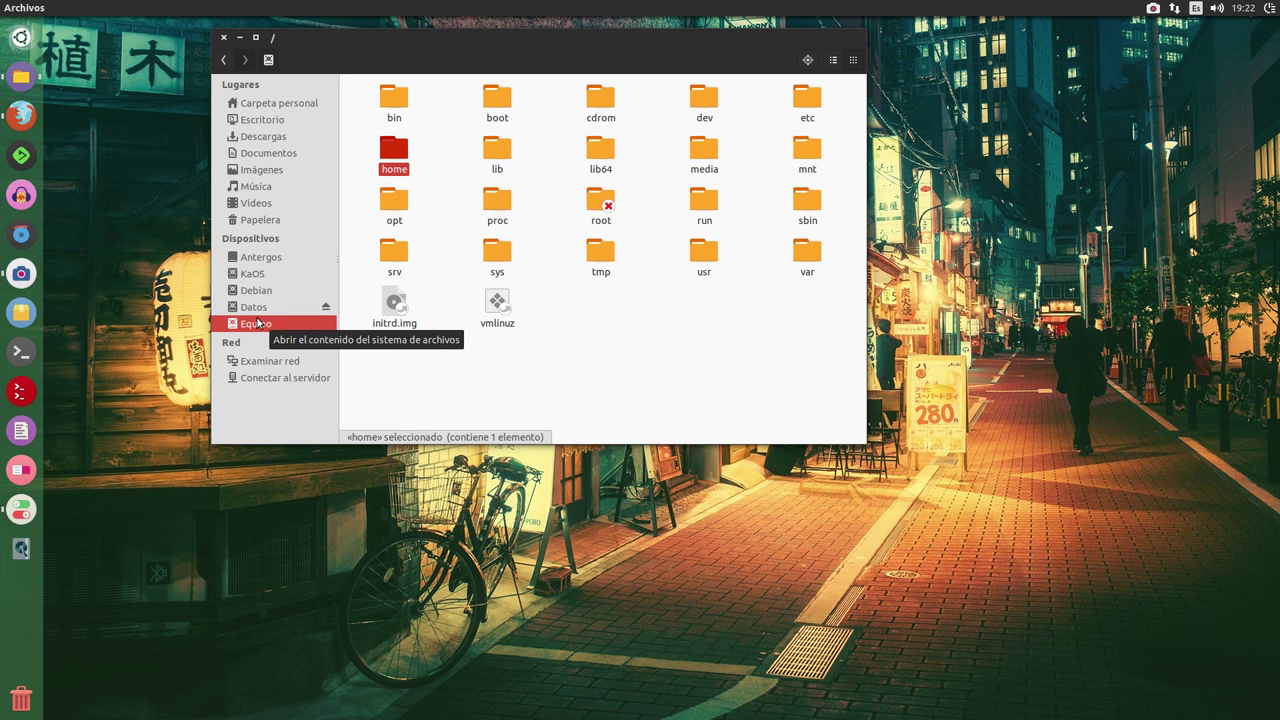
click(595, 343)
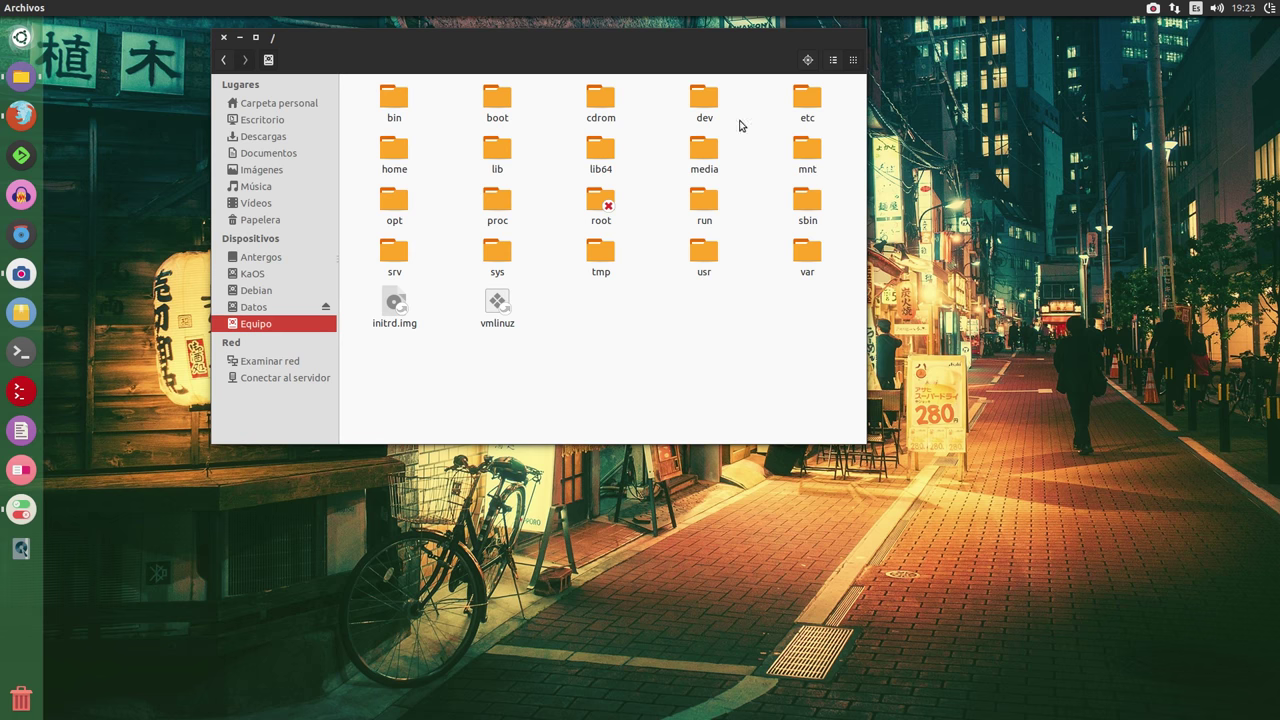
double_click(808, 97)
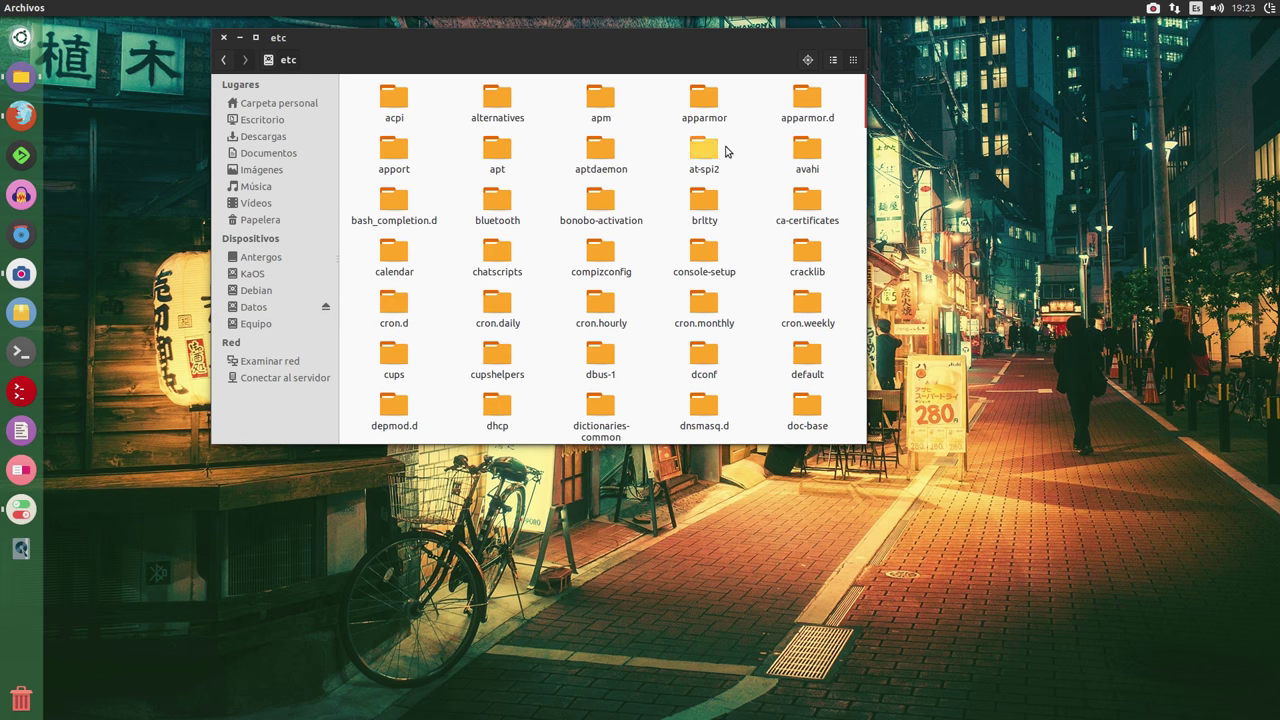
double_click(499, 154)
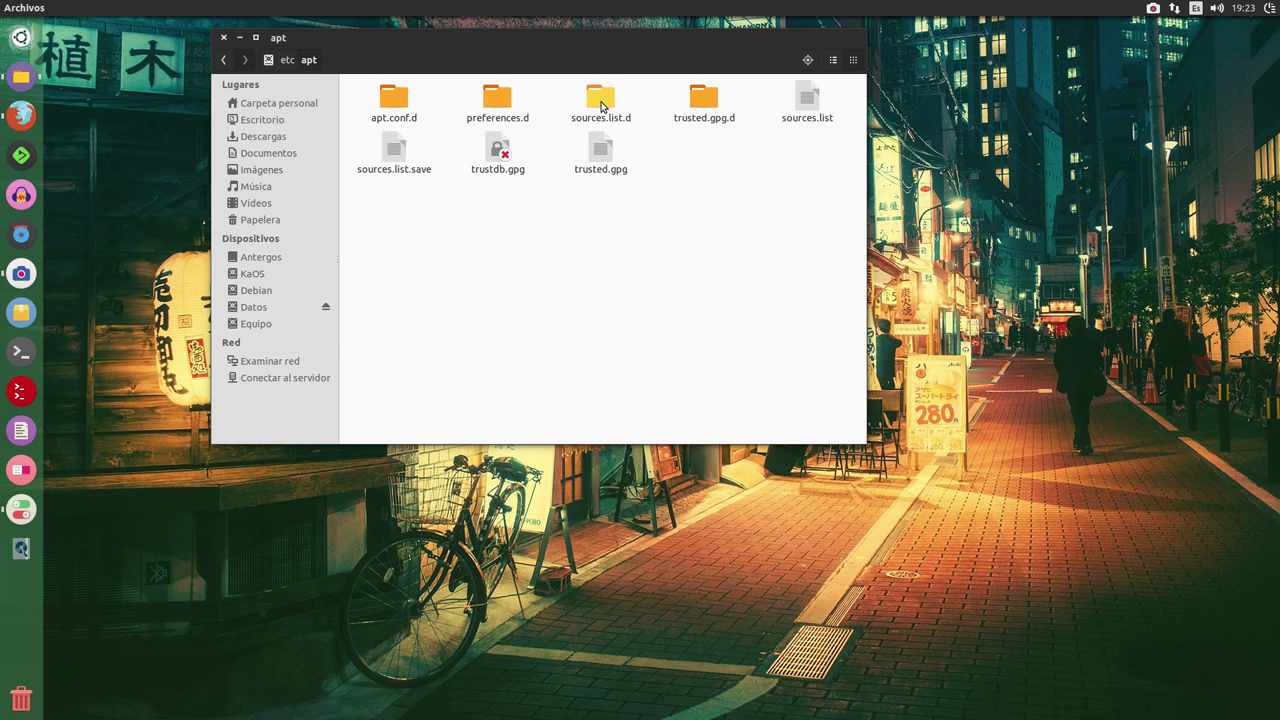
double_click(601, 100)
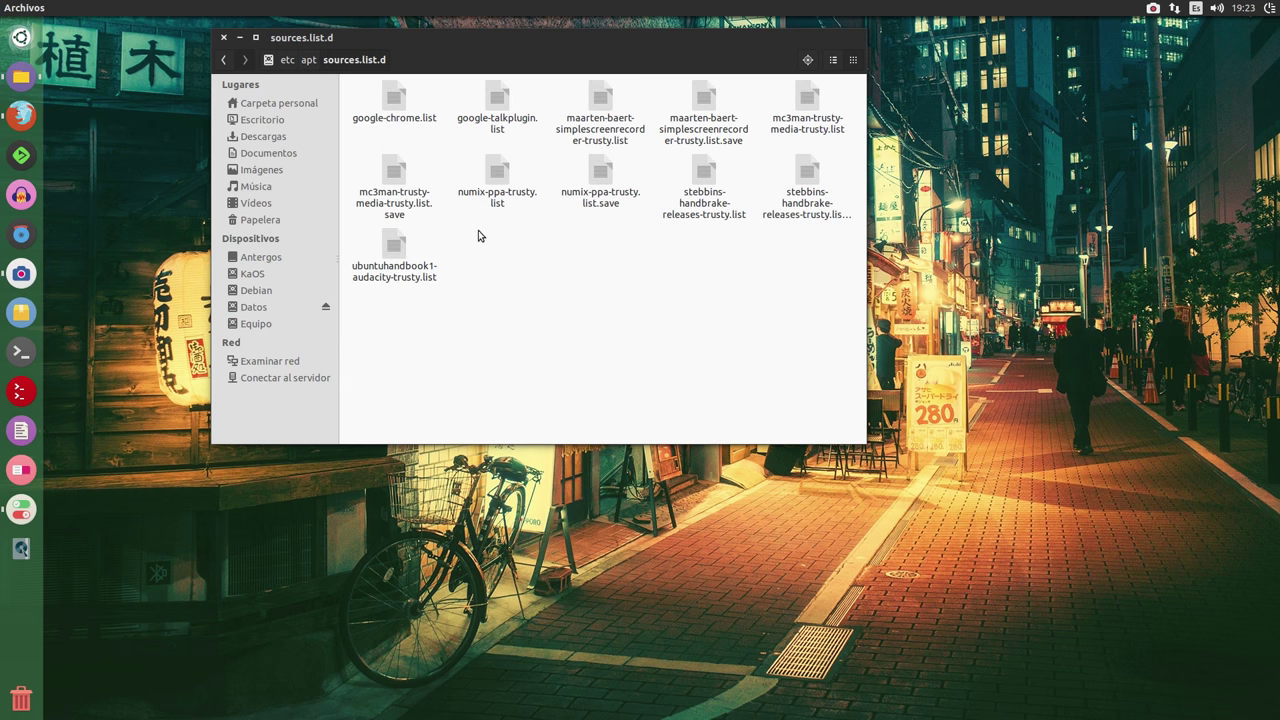
Open google-chrome.list in gedit, widen the window, and highlight the deb repository line
click(394, 100)
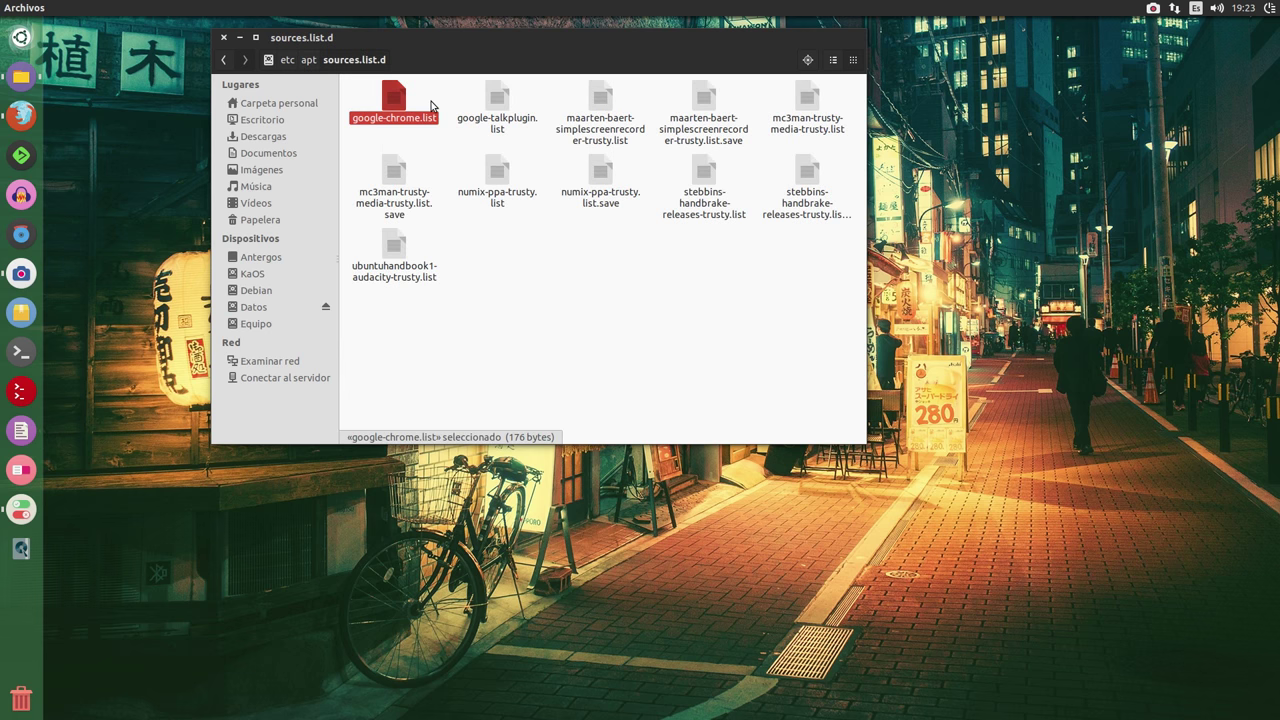
right_click(415, 110)
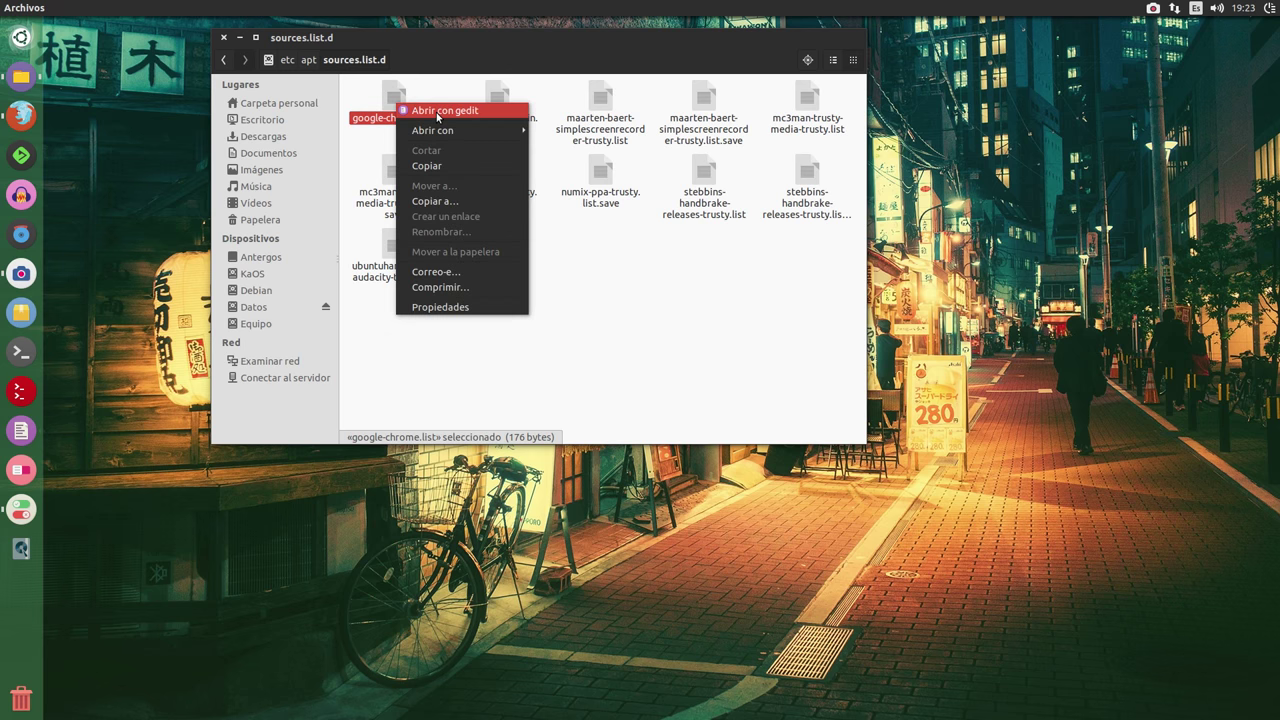
click(437, 110)
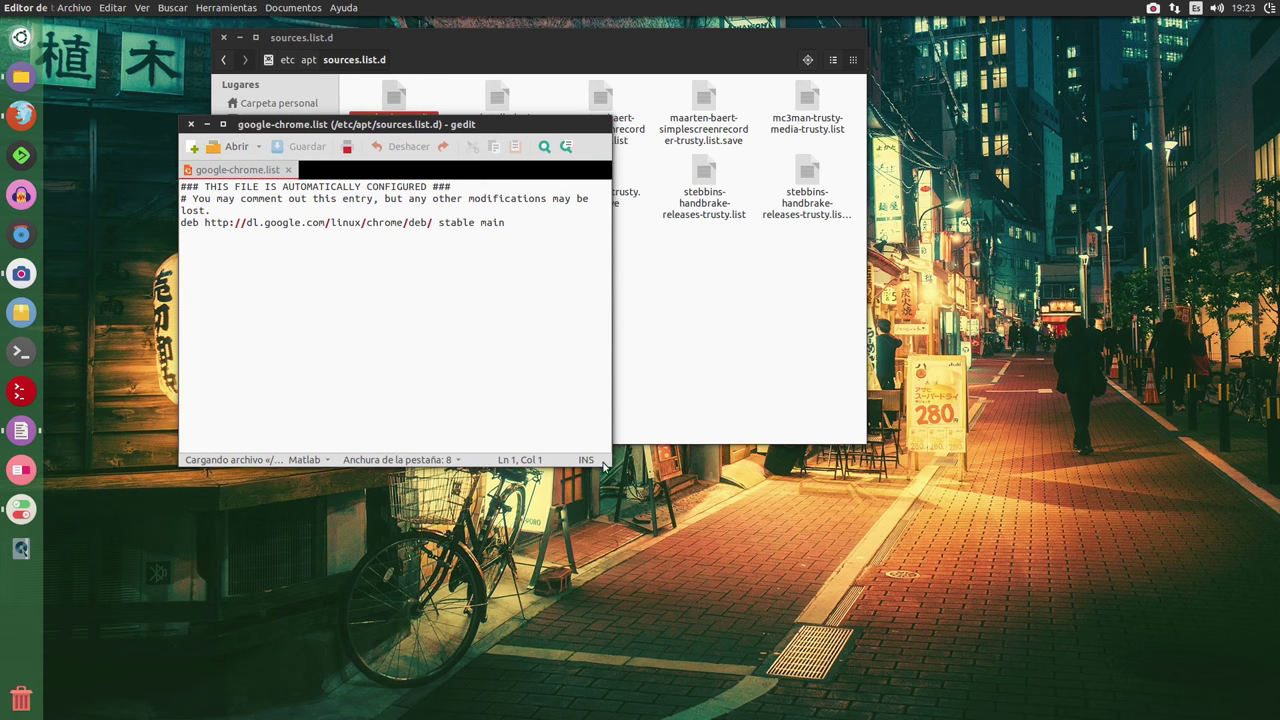
drag(604, 466, 975, 467)
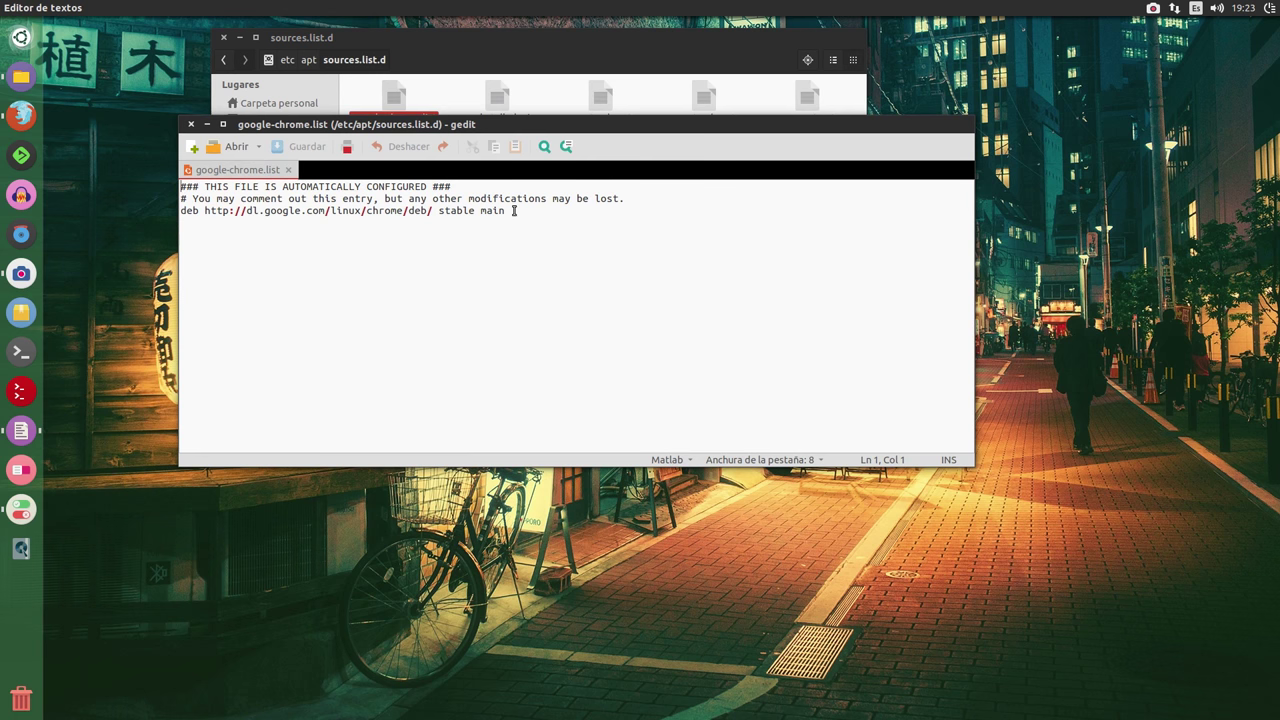
drag(514, 210, 176, 208)
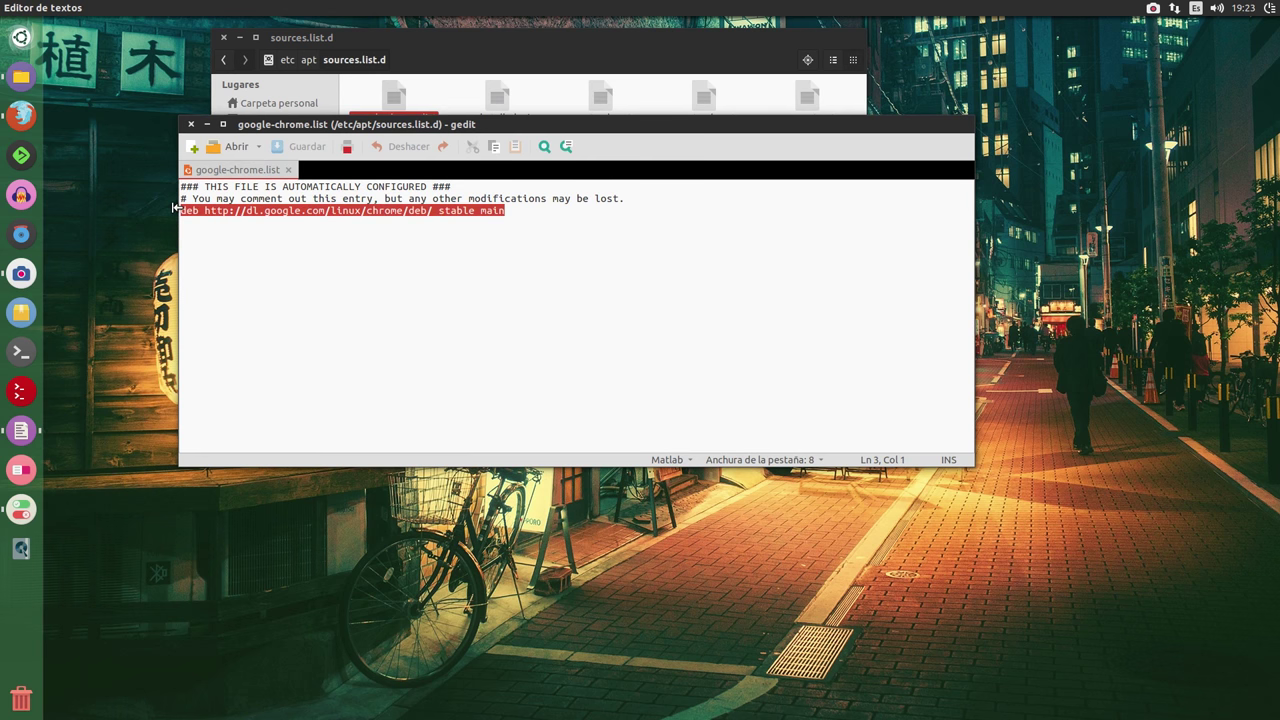
Close google-chrome.list, open google-talkplugin.list in gedit to highlight its deb repository line, and close it
click(191, 124)
click(537, 286)
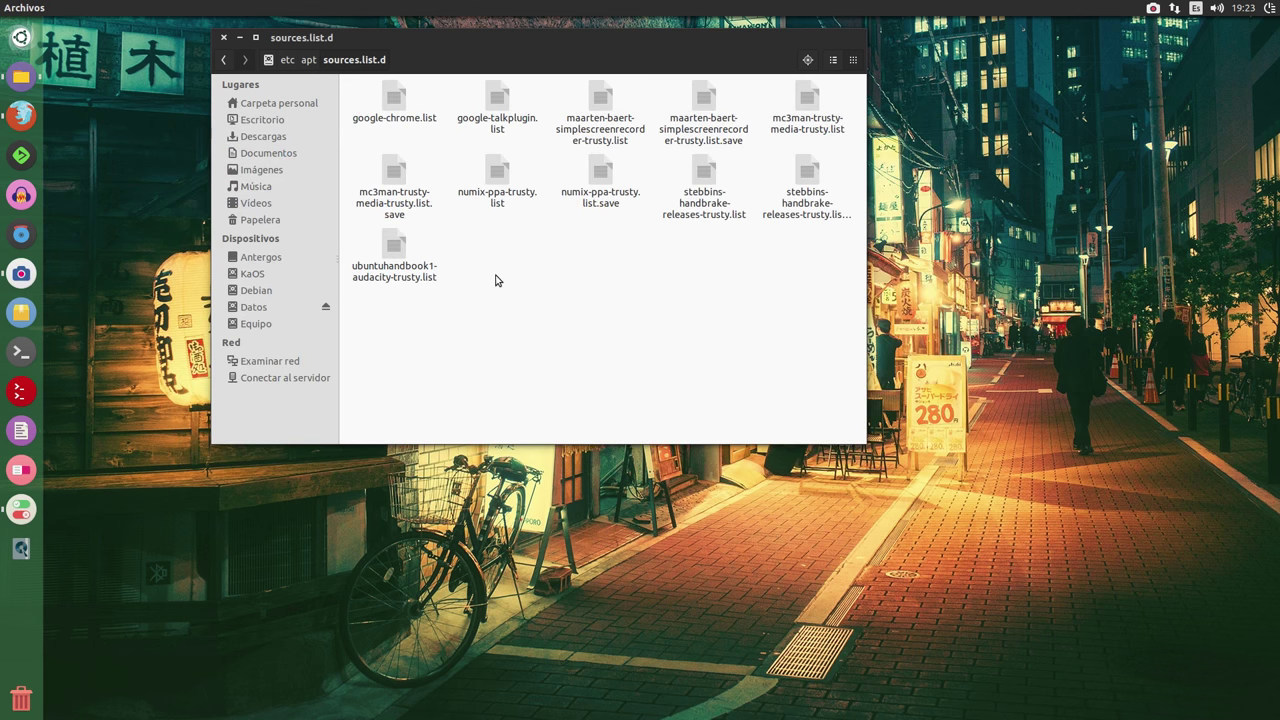
right_click(503, 112)
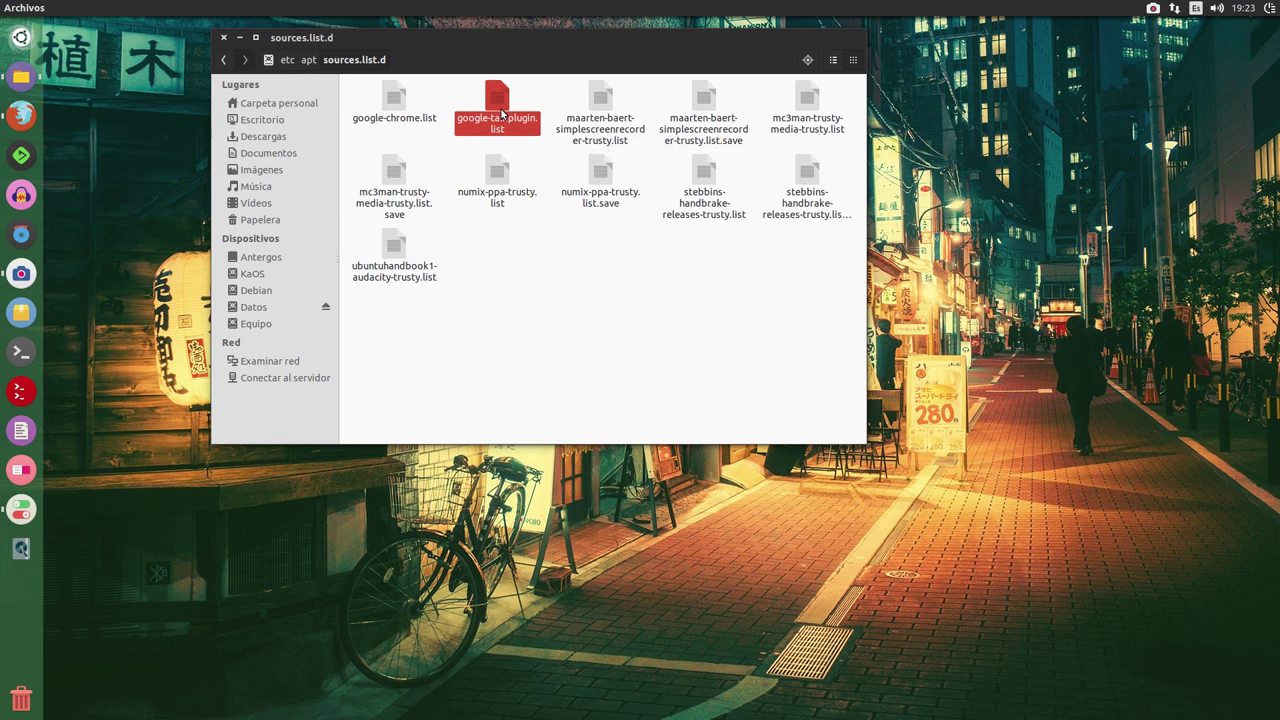
click(545, 117)
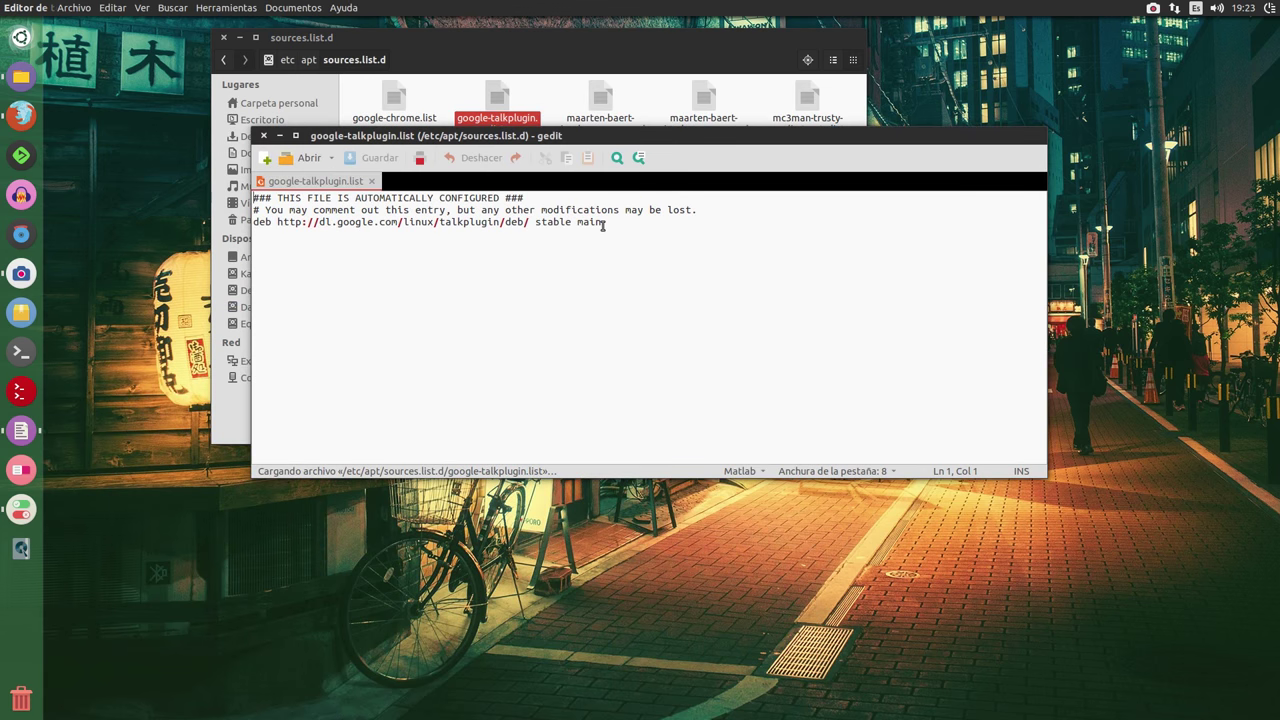
drag(603, 224, 245, 218)
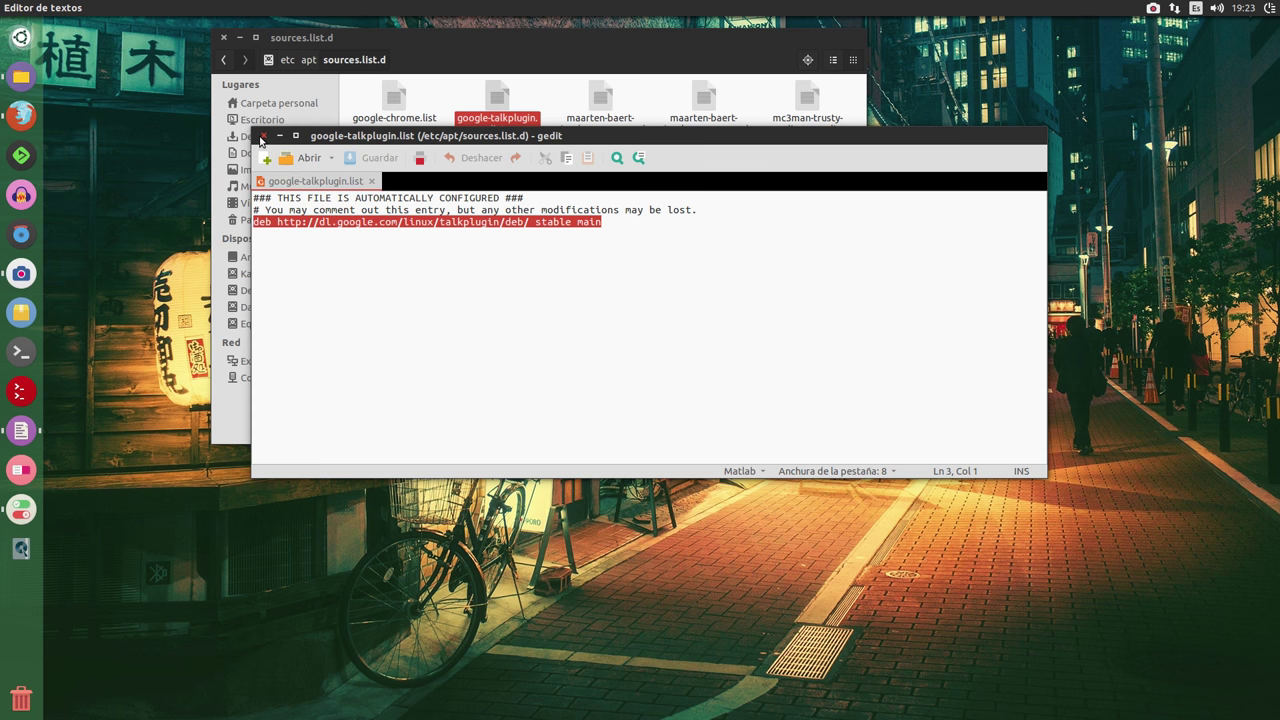
click(261, 137)
Look over the other repository files in the sources.list.d folder and close the file manager
click(703, 185)
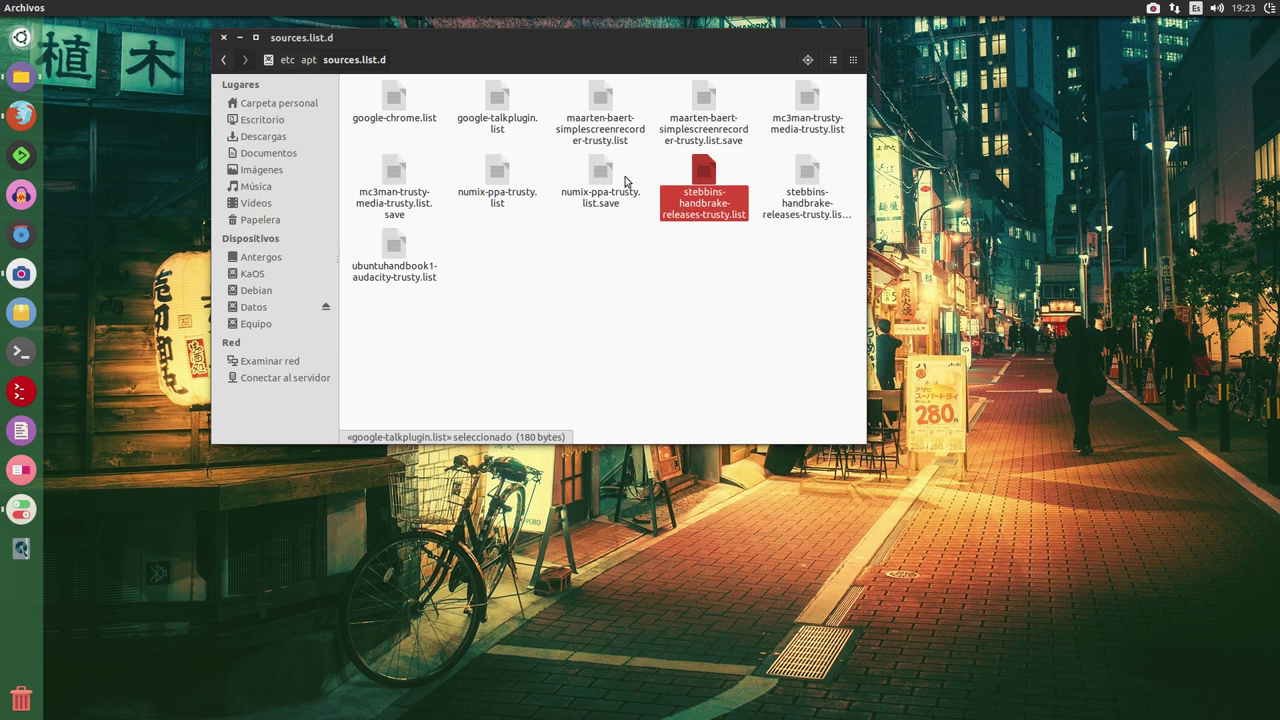
click(620, 183)
click(497, 188)
click(389, 194)
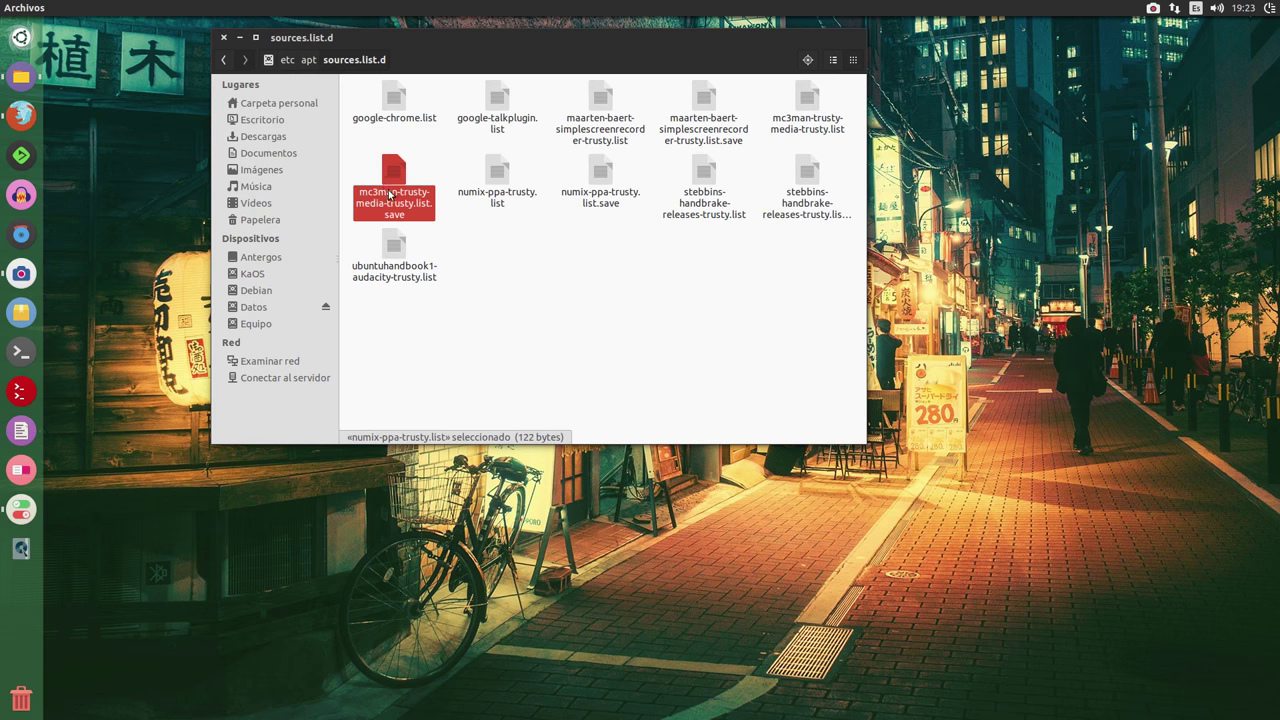
click(394, 250)
click(703, 102)
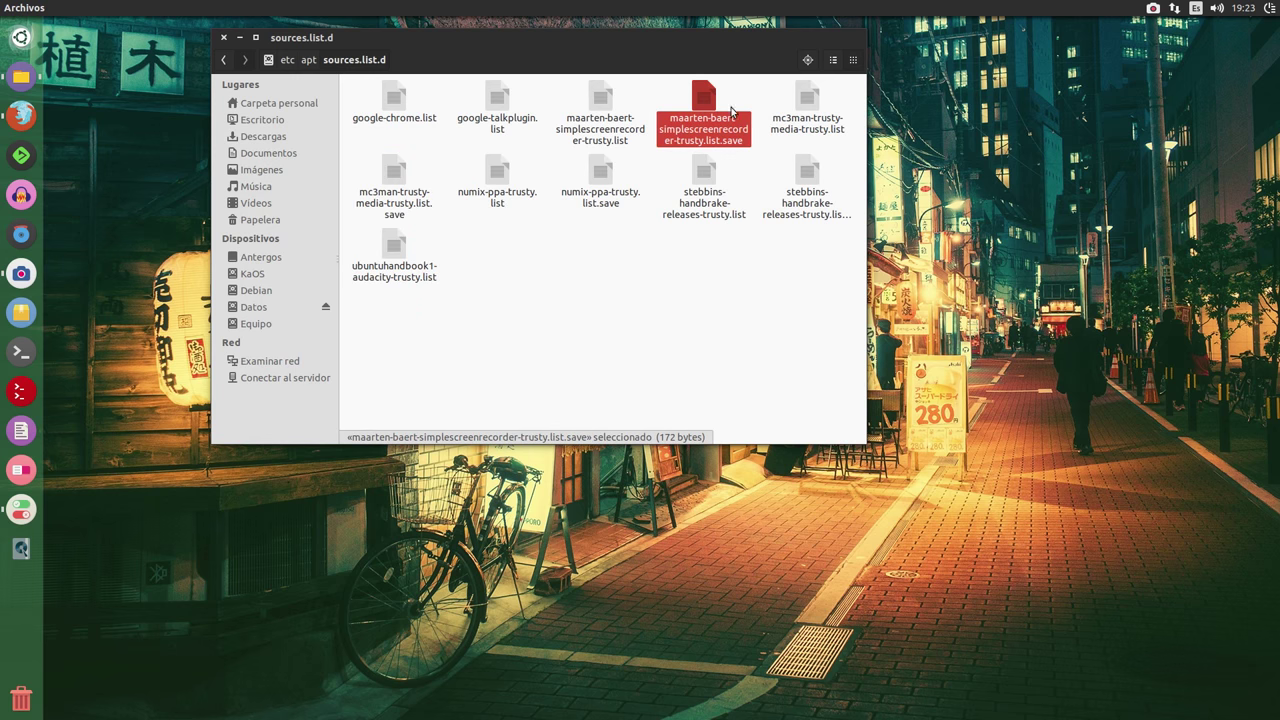
click(814, 104)
click(818, 198)
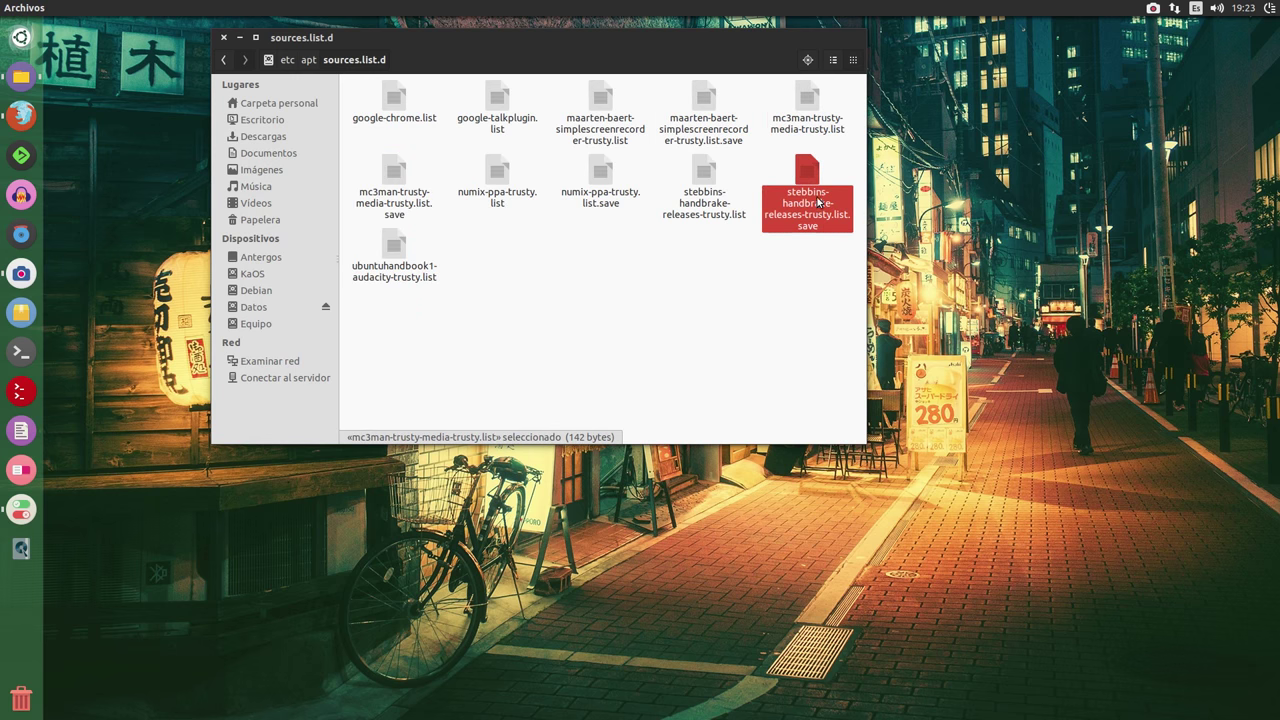
click(229, 39)
Search for "go" to launch Google Chrome, accept its first-run options, and widen and reposition the browser window
click(22, 40)
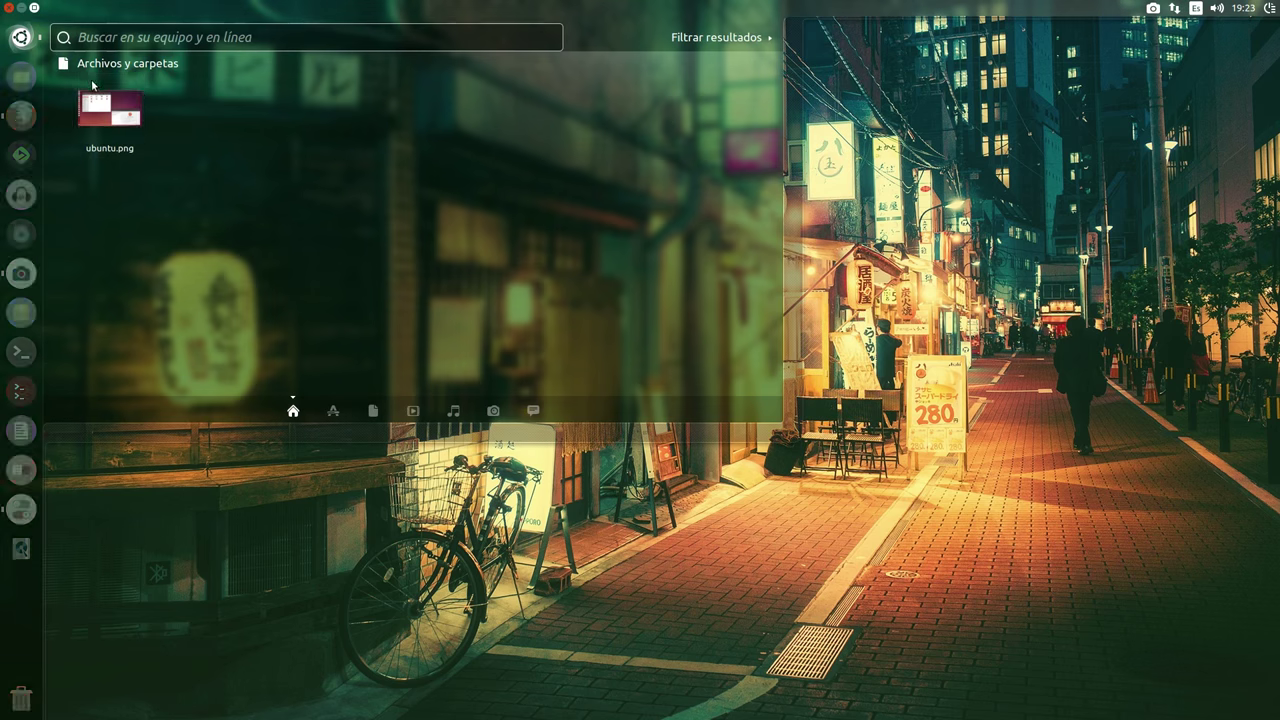
text(go)
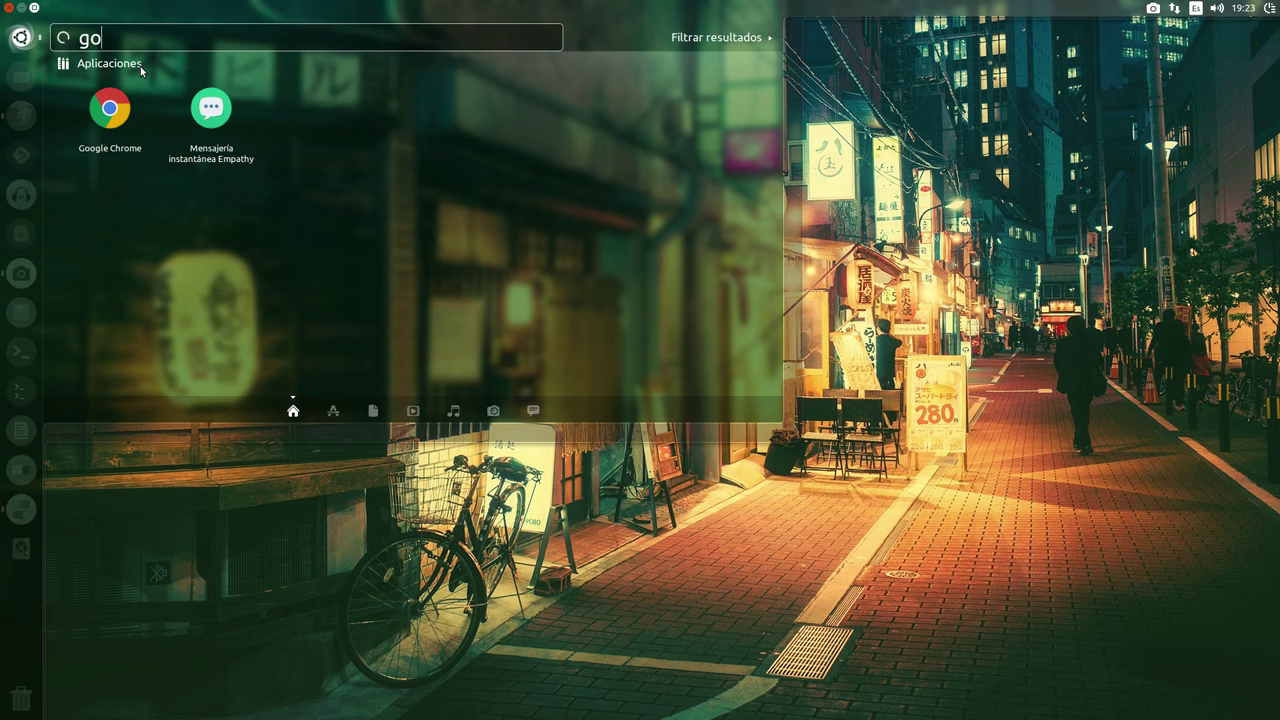
click(107, 118)
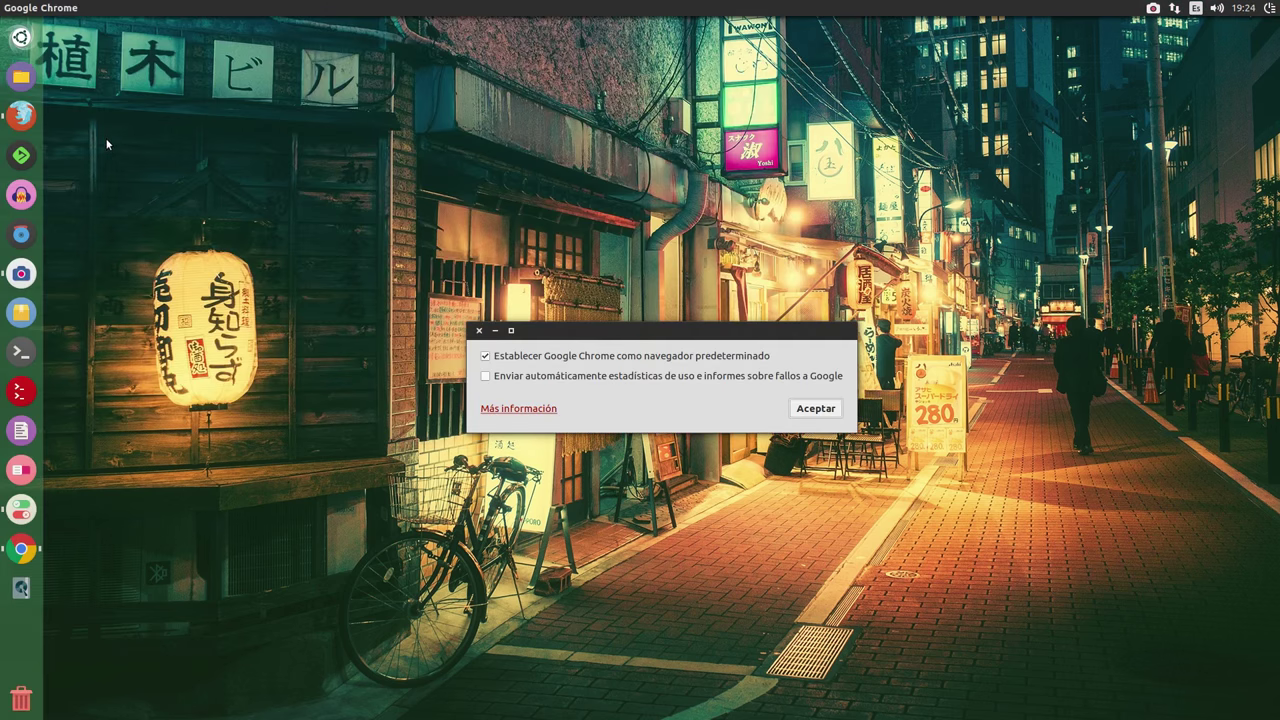
click(806, 412)
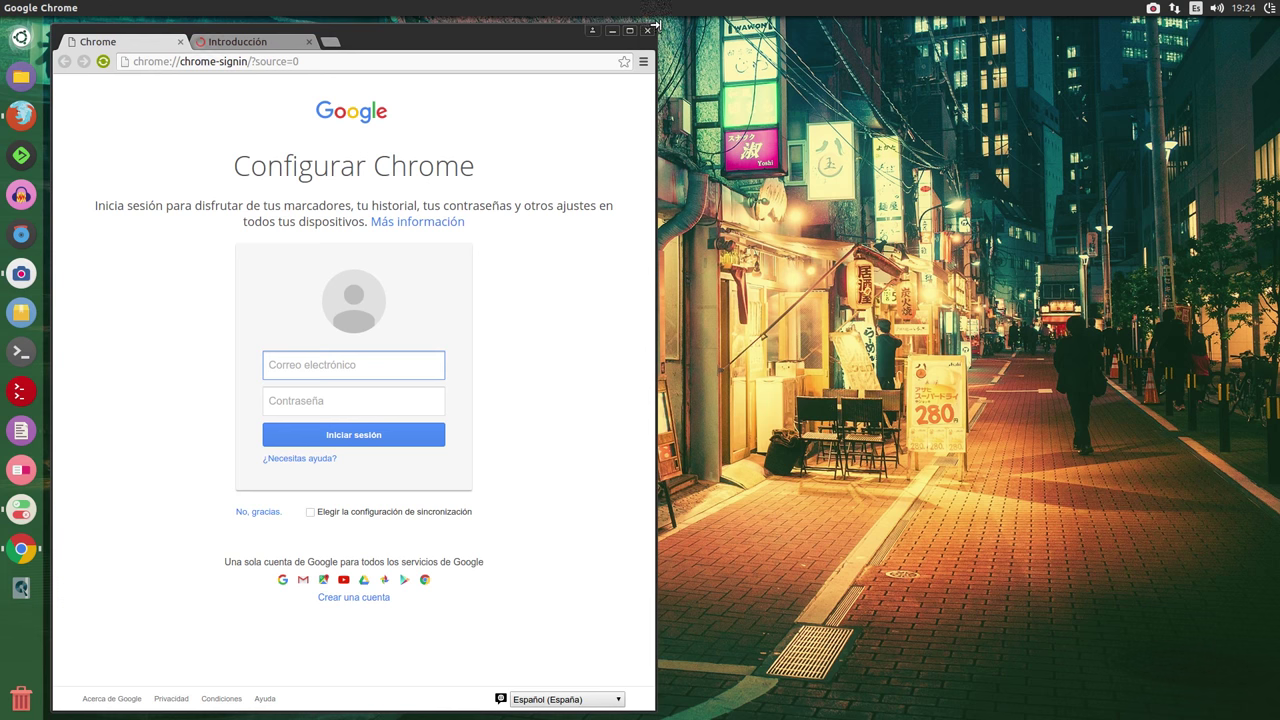
drag(653, 27, 765, 109)
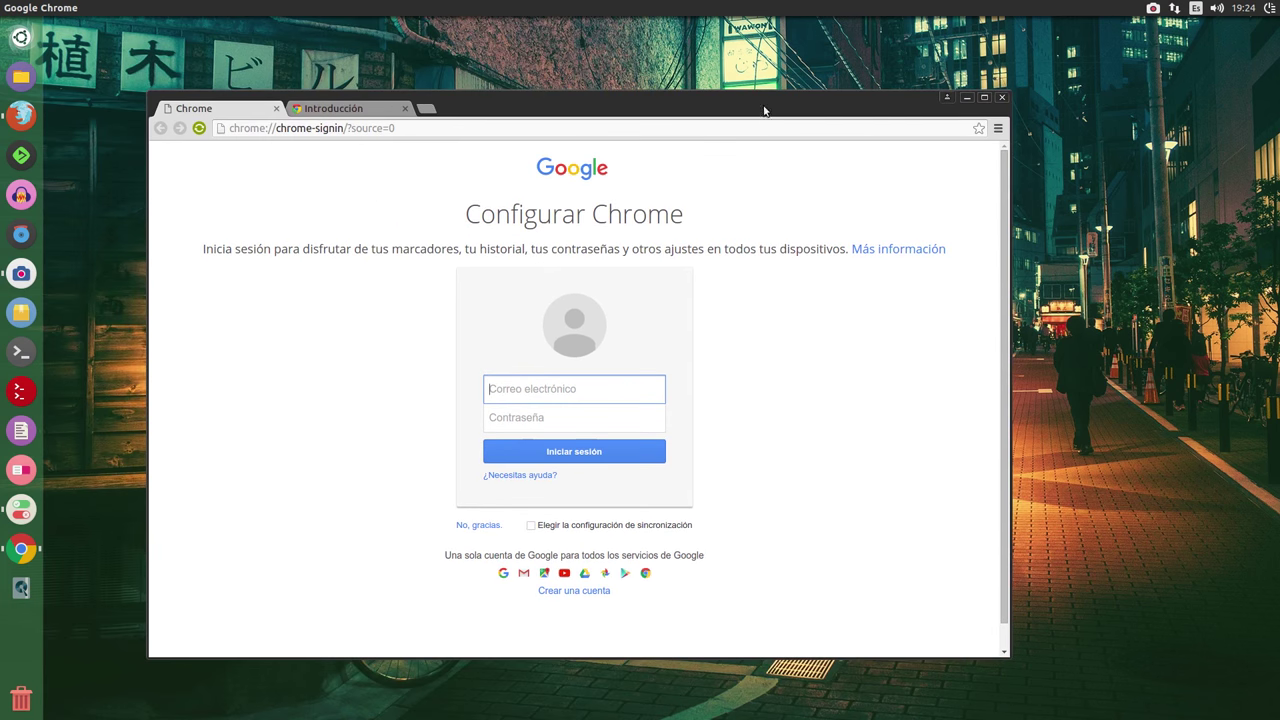
Keep Google Chrome in the launcher and place its icon directly below Firefox
right_click(20, 550)
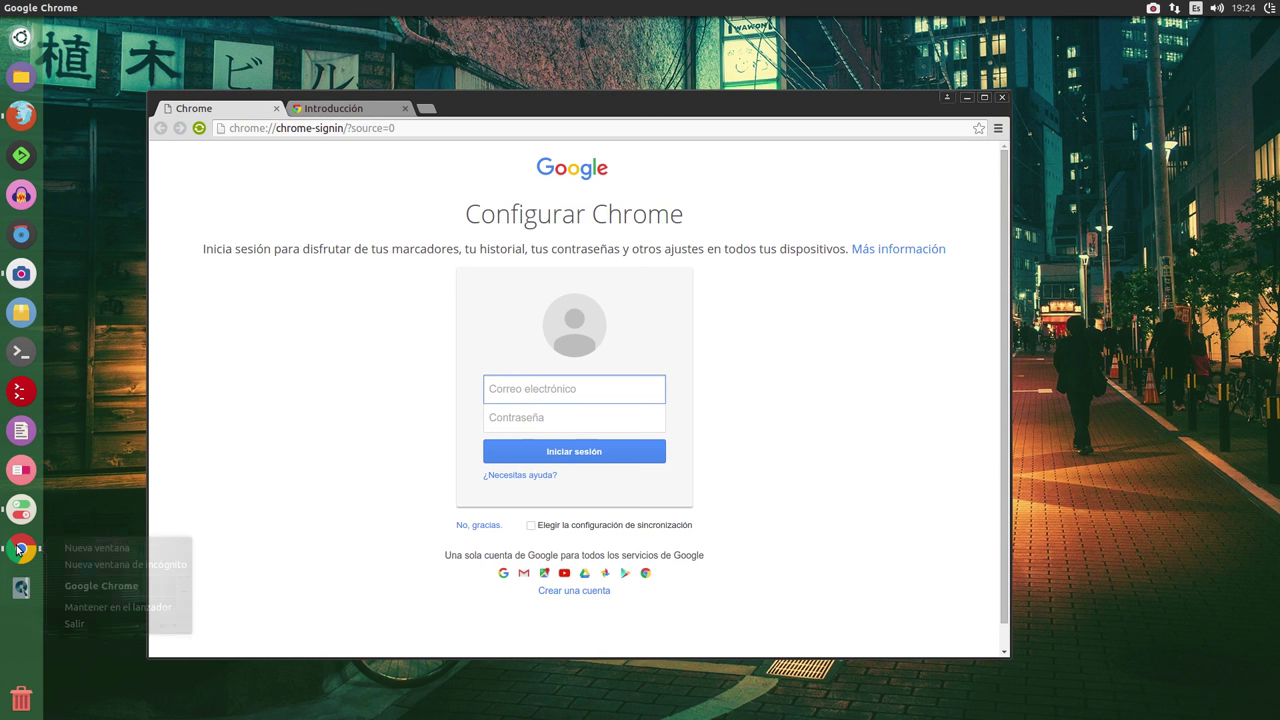
click(105, 607)
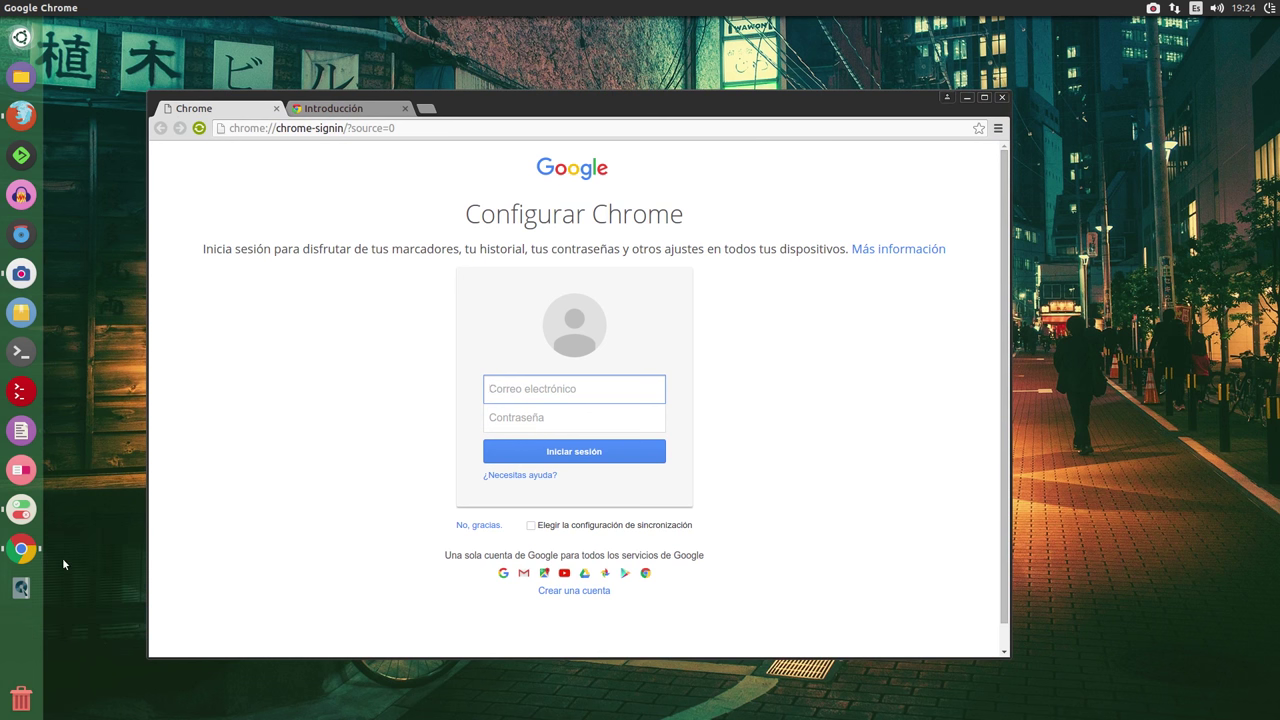
drag(26, 553, 18, 178)
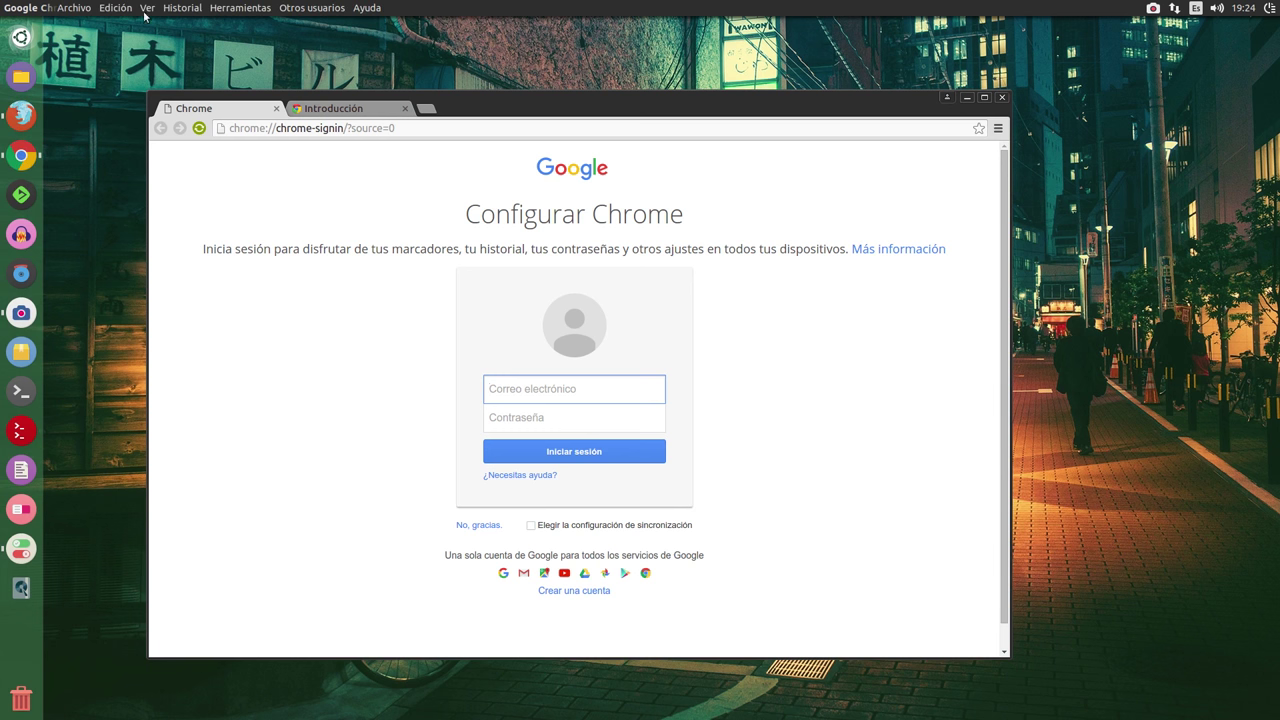
Enable "Utilizar bordes y barra de título" in Chrome's settings and reposition the browser window
click(92, 10)
click(980, 137)
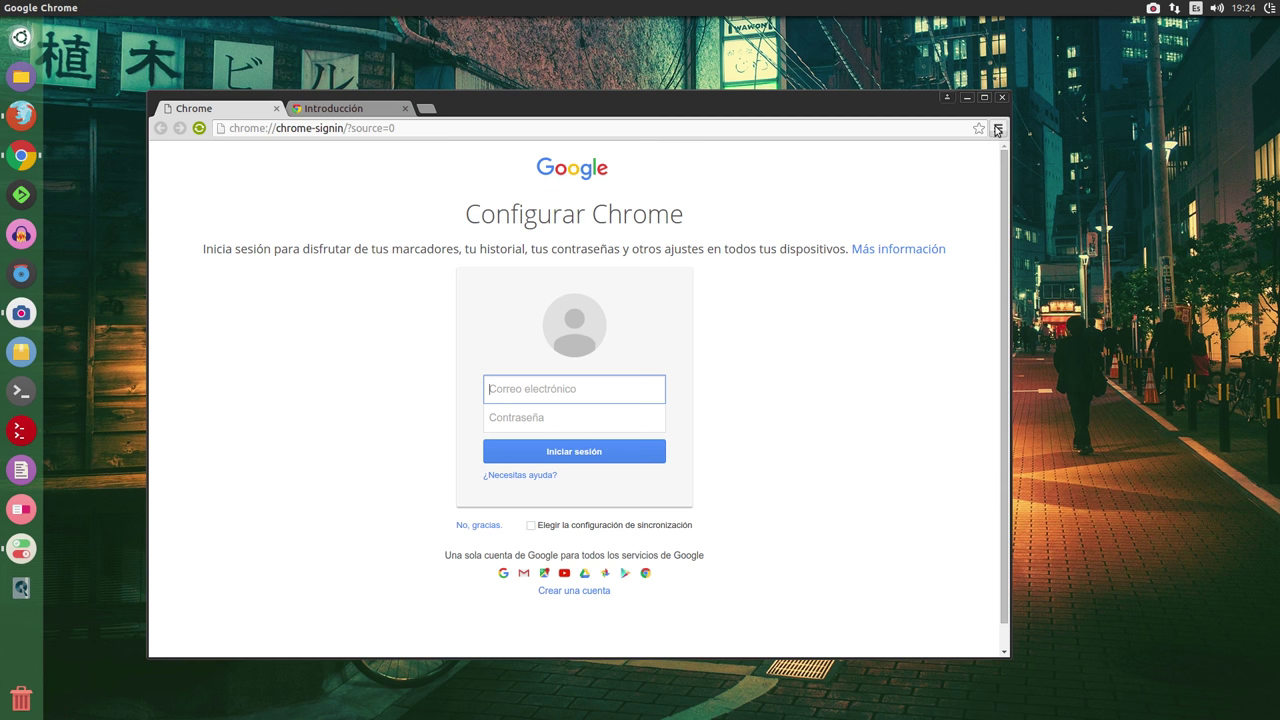
click(998, 128)
click(790, 351)
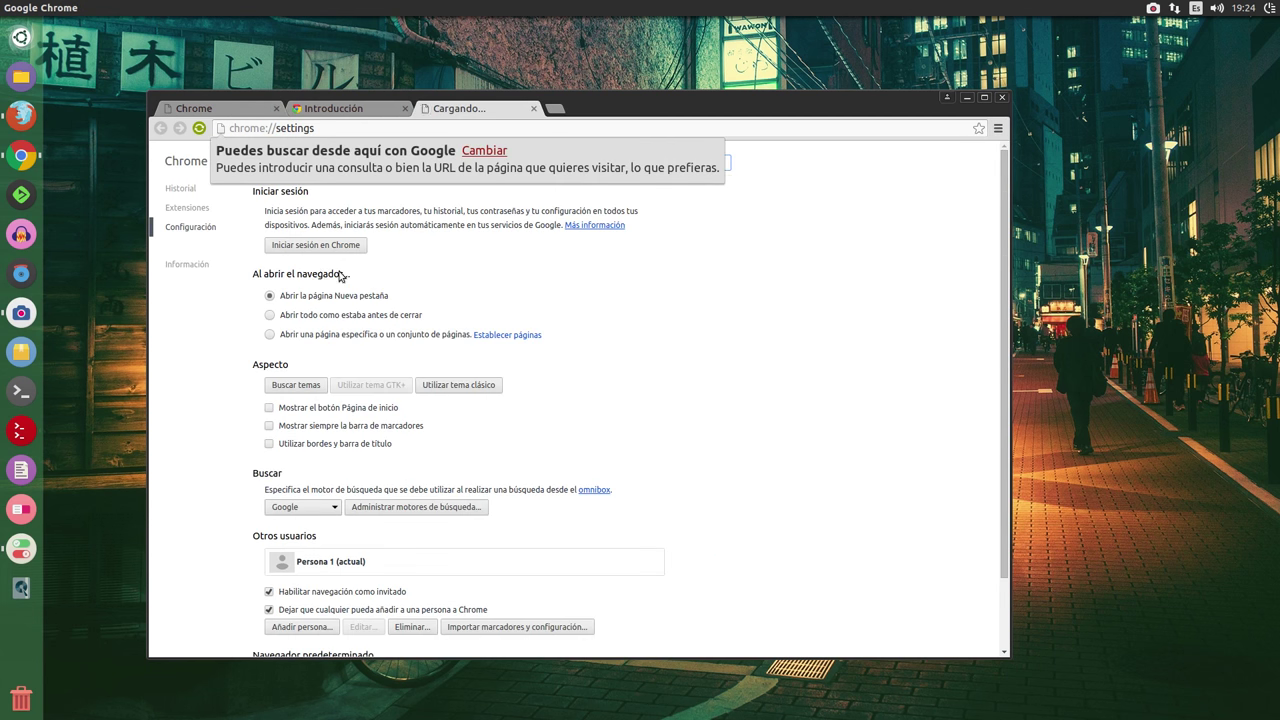
scroll(313, 385, down, 2)
click(312, 361)
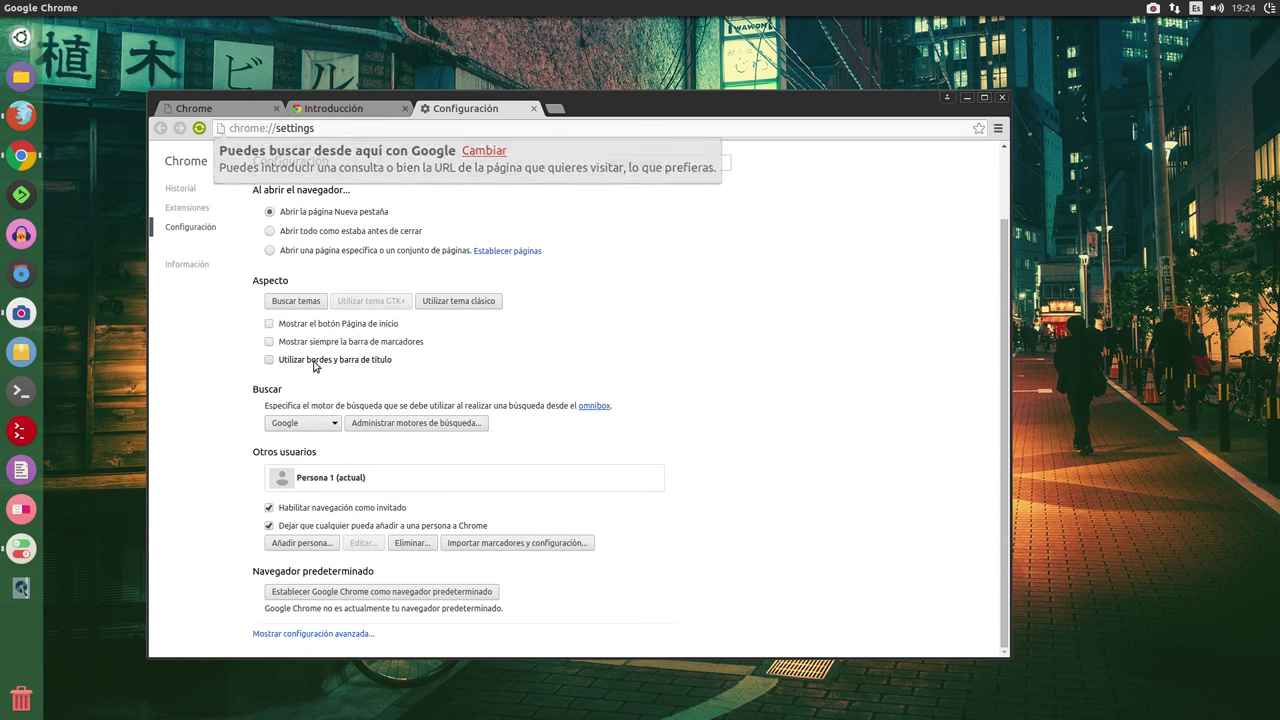
drag(733, 108, 780, 86)
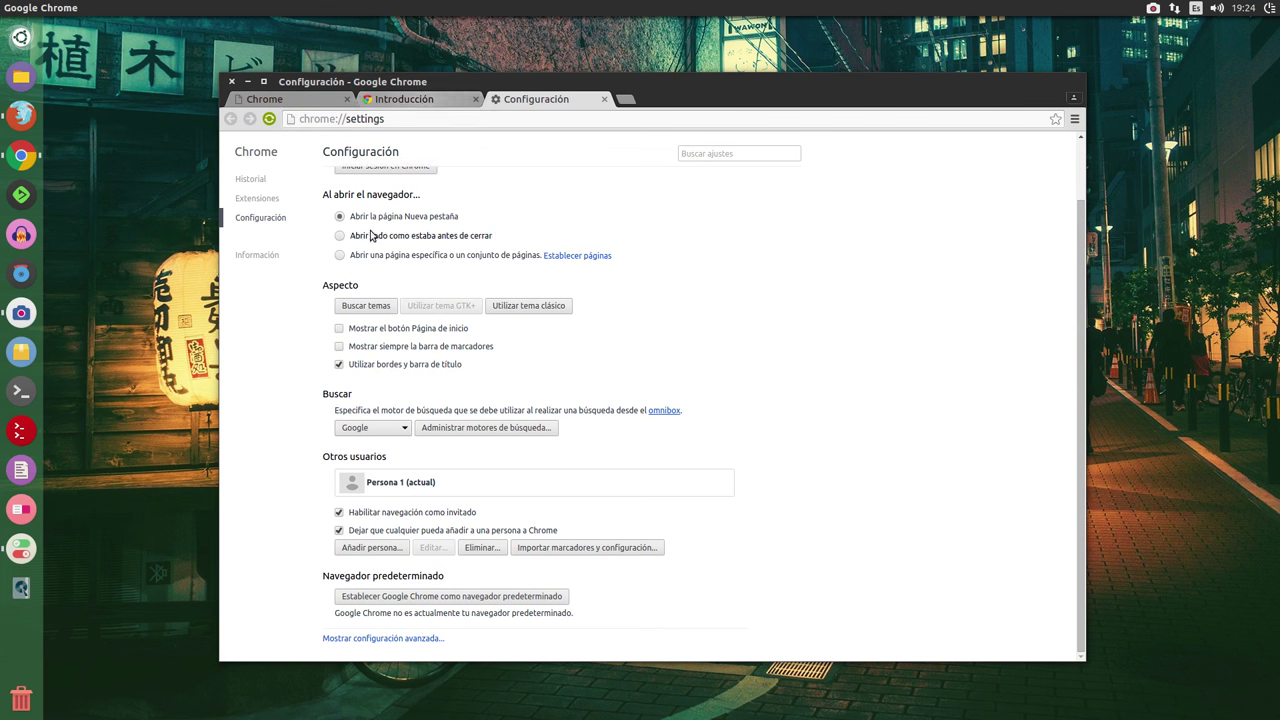
Switch to the Introducción page and replace its address with google.es
click(412, 100)
drag(593, 120, 292, 119)
text(google.es)
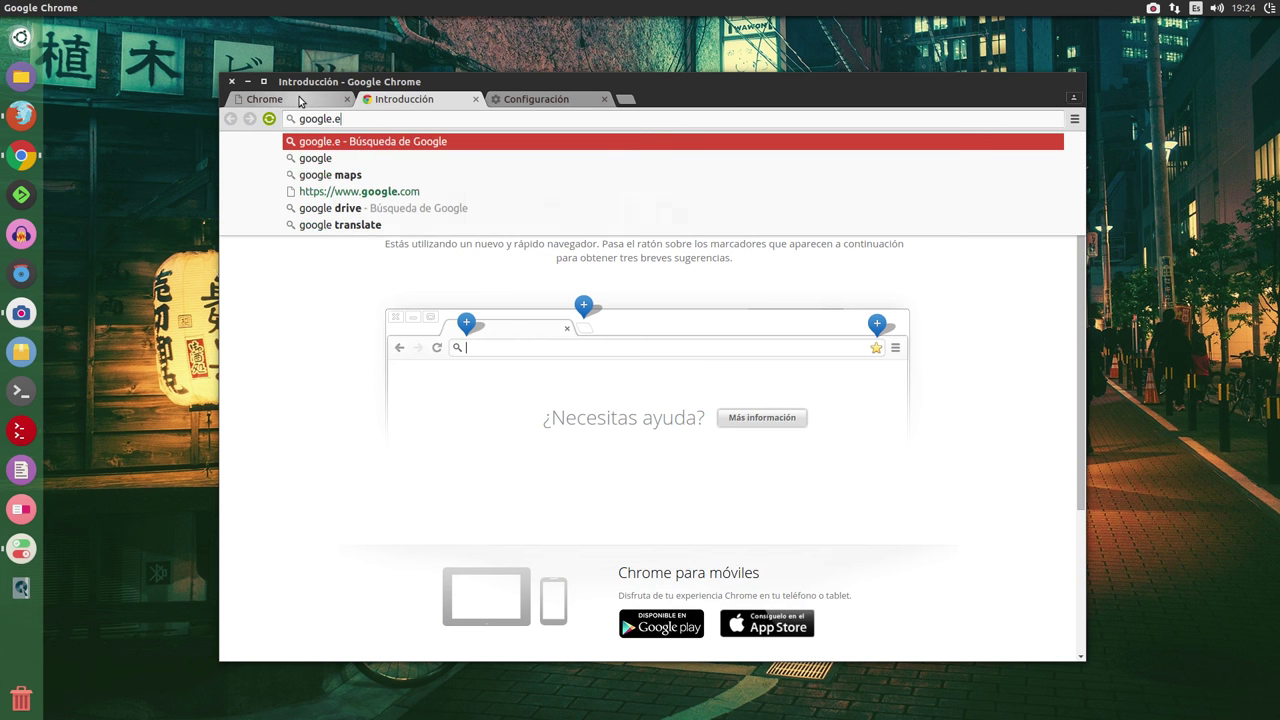